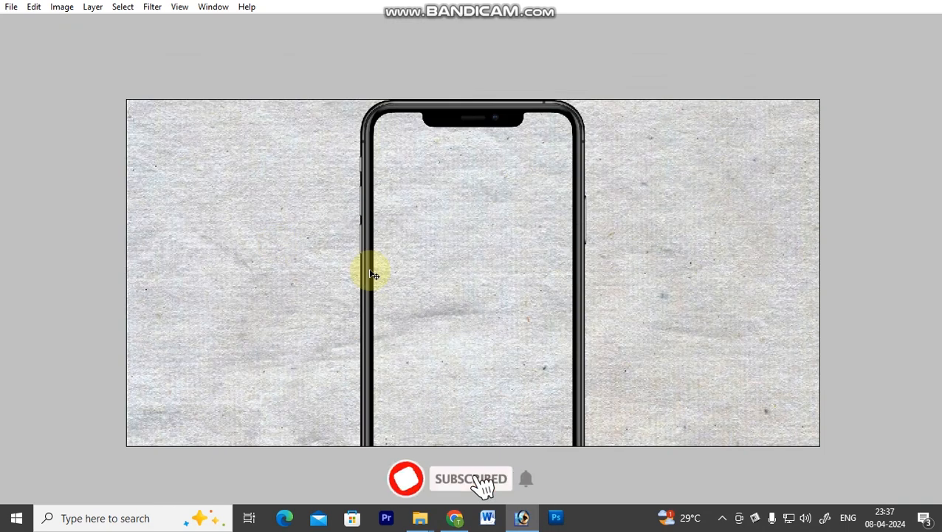
- Scale the phone frame down to fit the canvas height and place it near the canvas's left edge
key("ctrl+t")
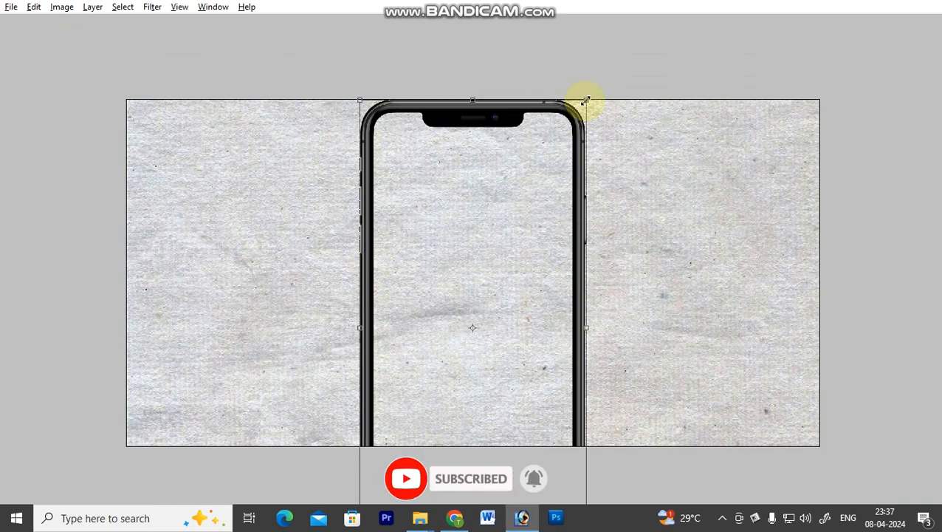
left_click_drag(587, 97, 545, 183)
left_click_drag(447, 346, 239, 301)
left_click(238, 299)
left_click(237, 299)
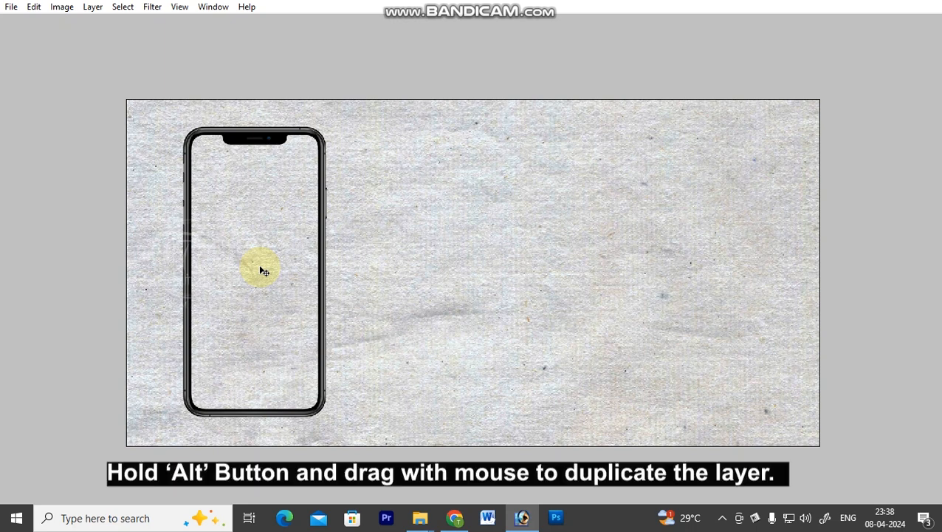
- Duplicate the phone frame directly to the right of the original and scale the copy slightly smaller
left_click_drag(260, 270, 394, 267)
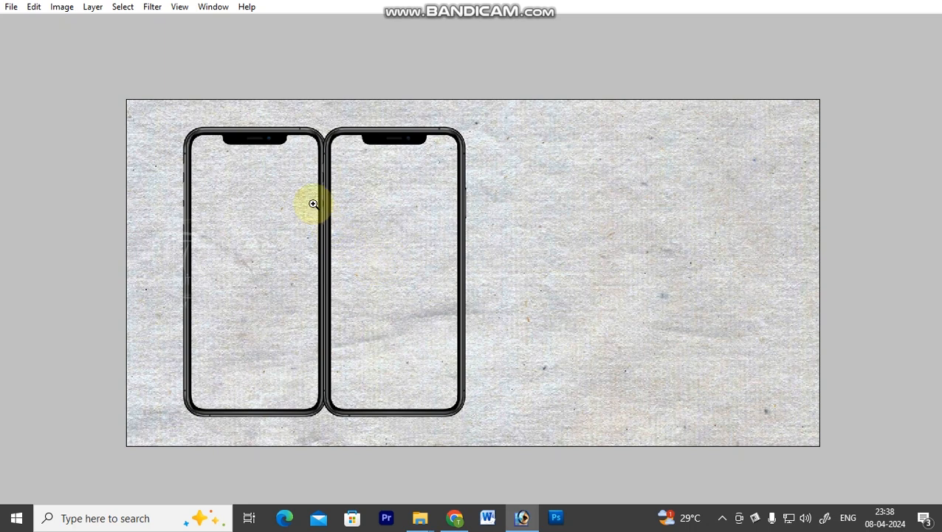
left_click_drag(253, 91, 654, 351)
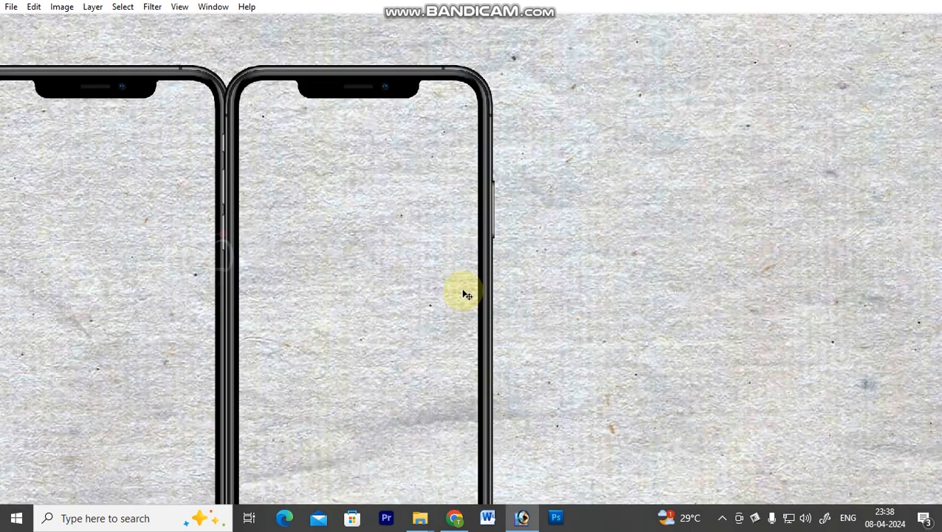
key("ctrl+minus")
key("ctrl+t")
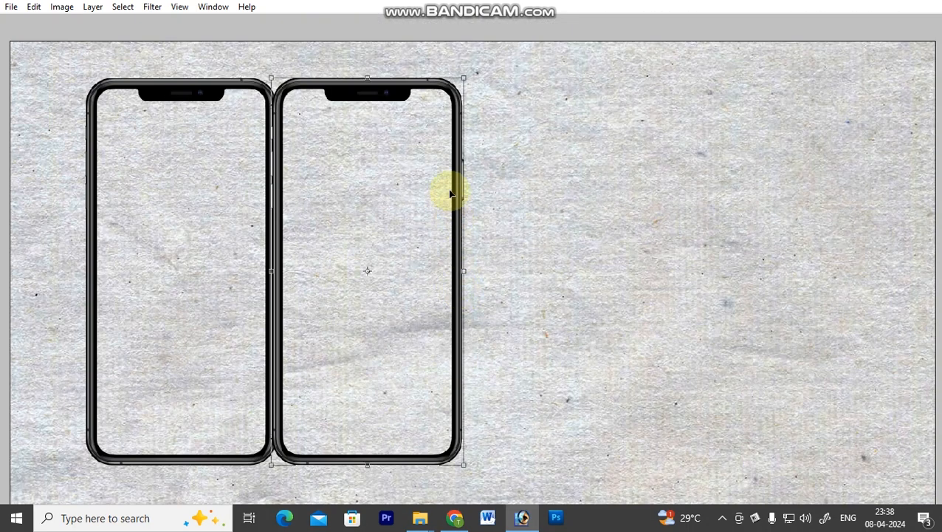
left_click_drag(465, 75, 453, 98)
left_click_drag(387, 248, 377, 246)
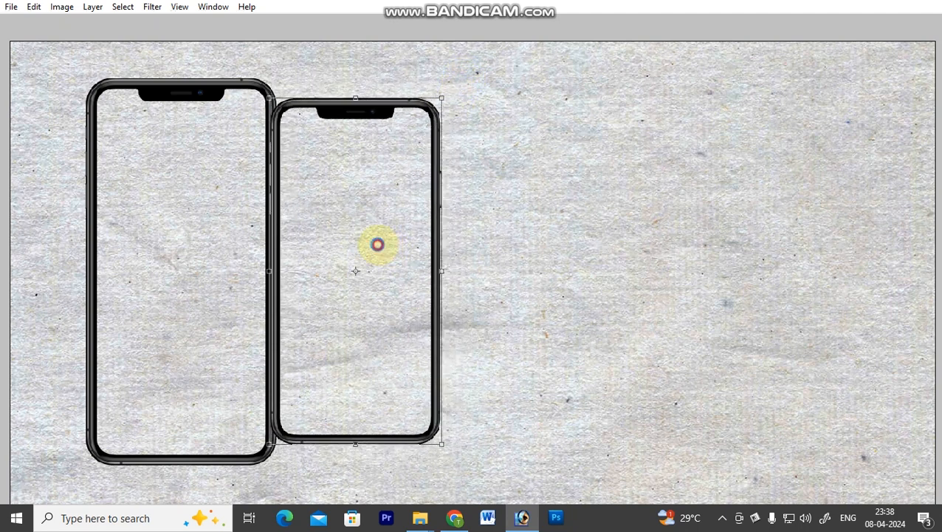
key("Return")
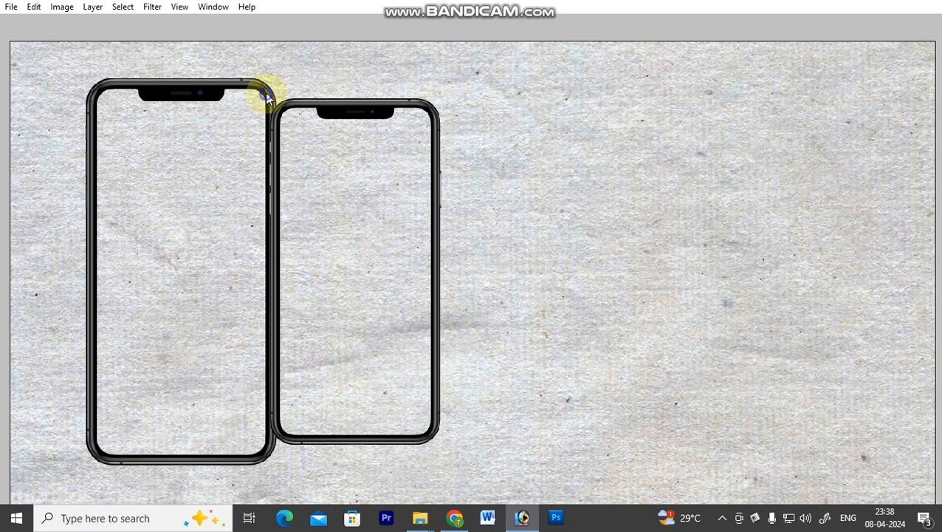
- Shift both linked phone frames slightly downward together and inspect their upper and lower edges up close
key("ctrl+minus")
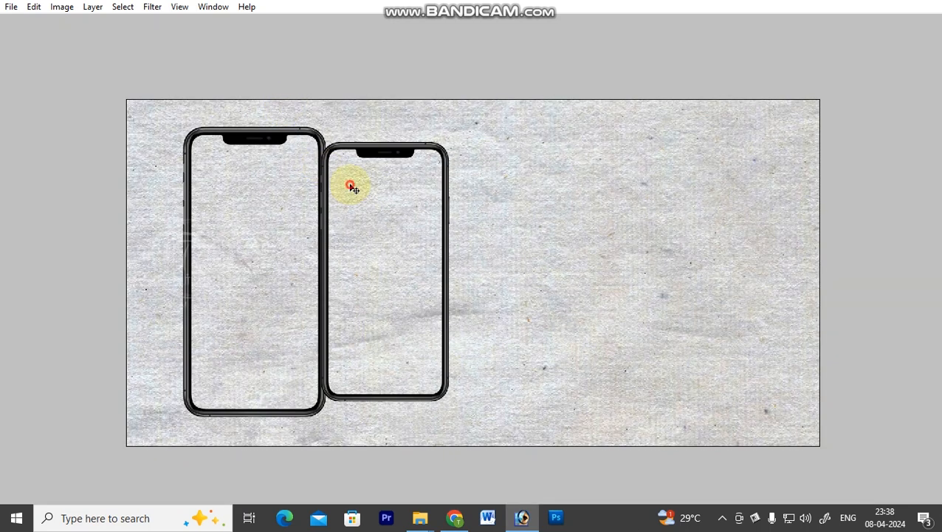
left_click_drag(350, 185, 350, 189)
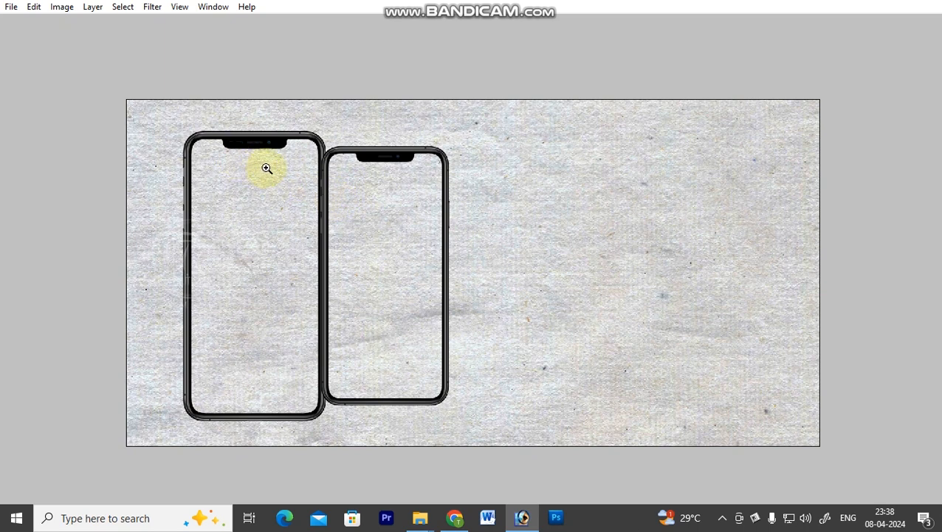
left_click_drag(141, 83, 445, 318)
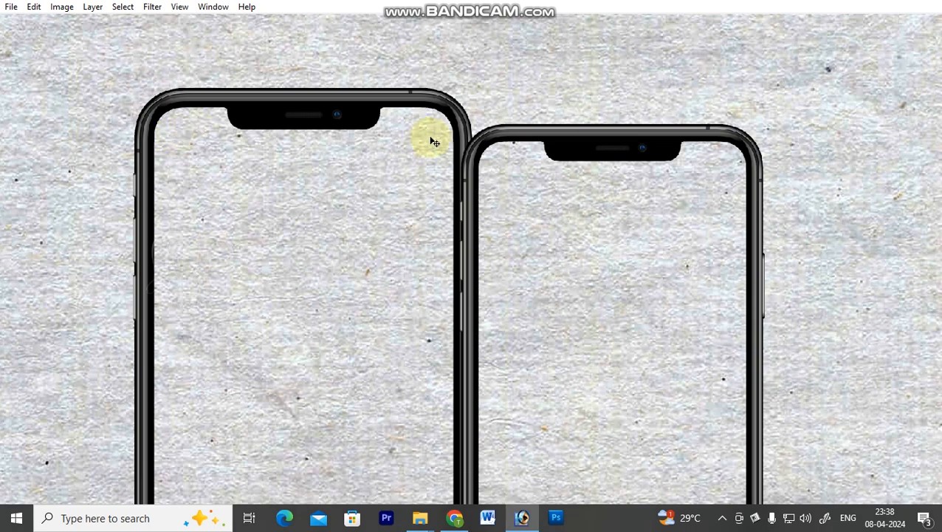
scroll(420, 426, "down", 5)
left_click_drag(187, 166, 174, 468)
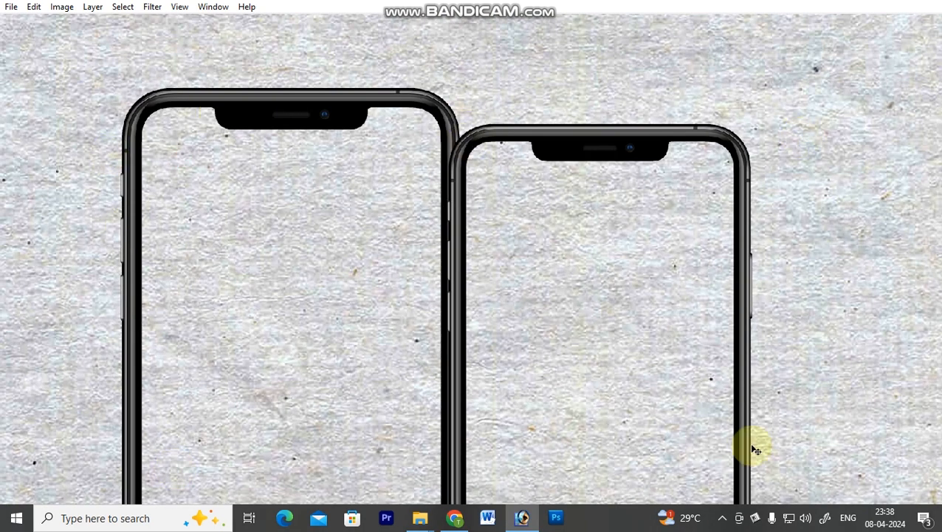
scroll(736, 459, "down", 5)
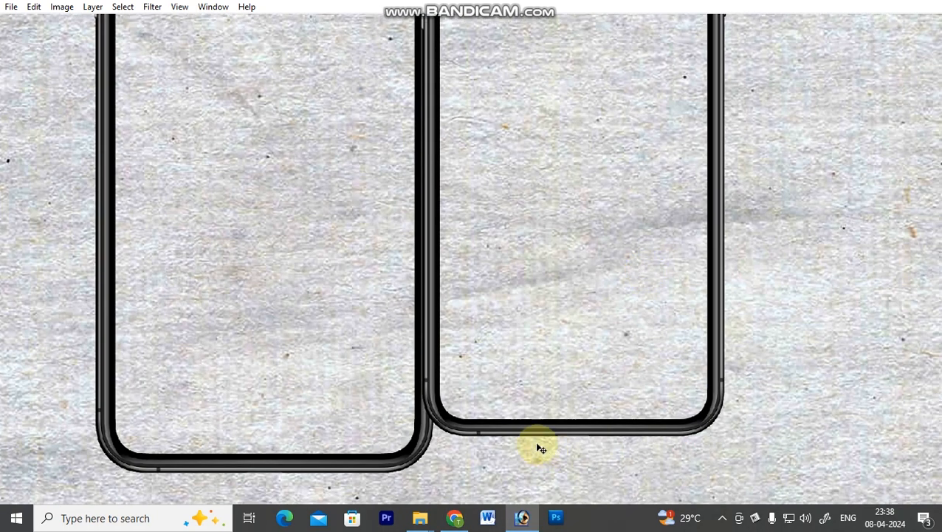
scroll(212, 268, "up", 5)
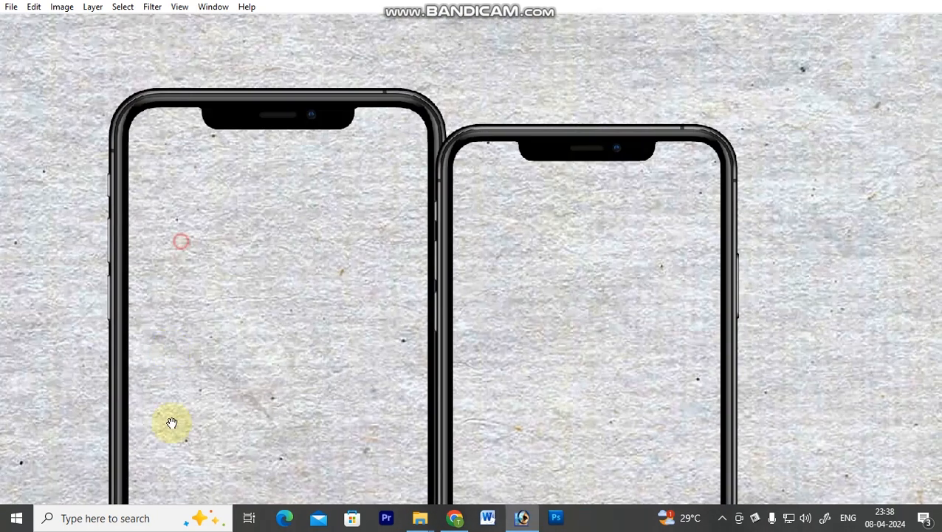
- Outline the larger phone's screen with a rounded rectangle path of 0.4 in radius and convert it to a selection
key("Tab")
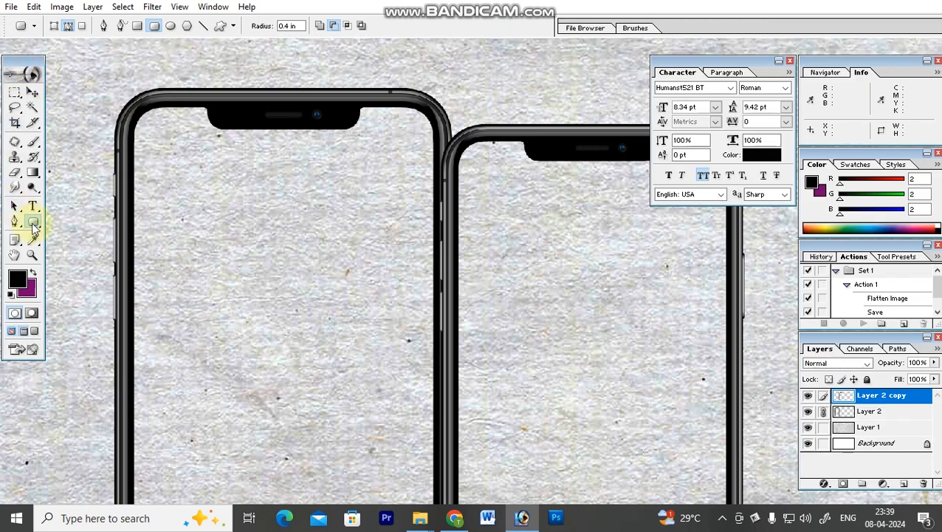
key("Tab")
scroll(169, 87, "down", 6)
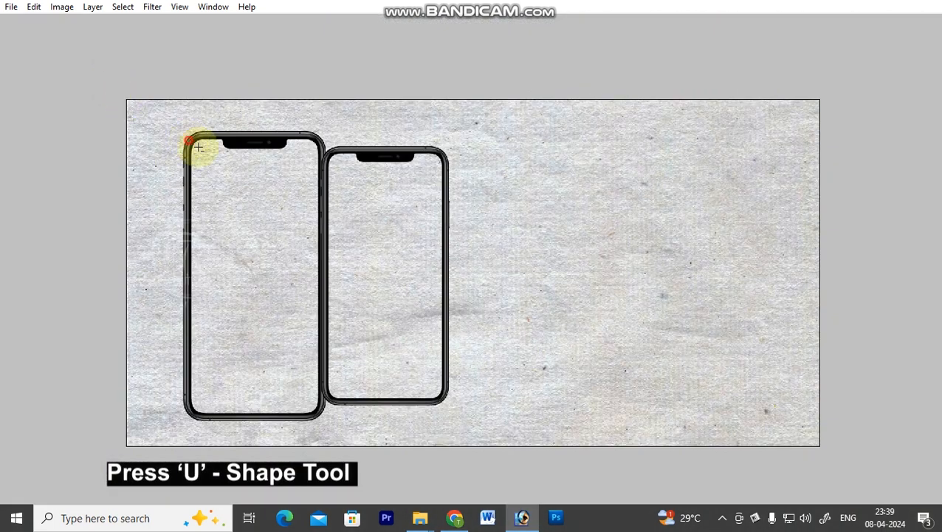
left_click_drag(191, 138, 321, 418)
key("ctrl+Return")
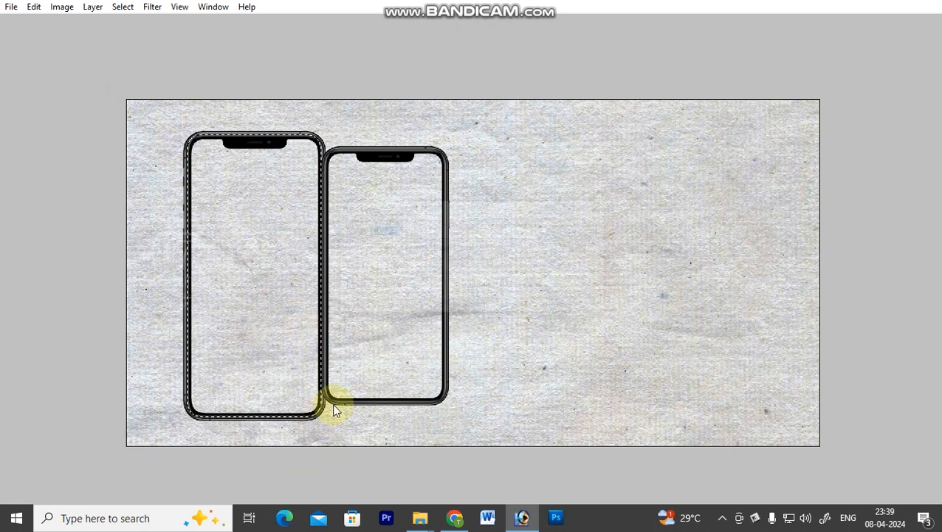
- Fill the selection on the new layer with dark grey (R 95, G 94, B 97) and move that layer beneath both phone frames
key("Tab")
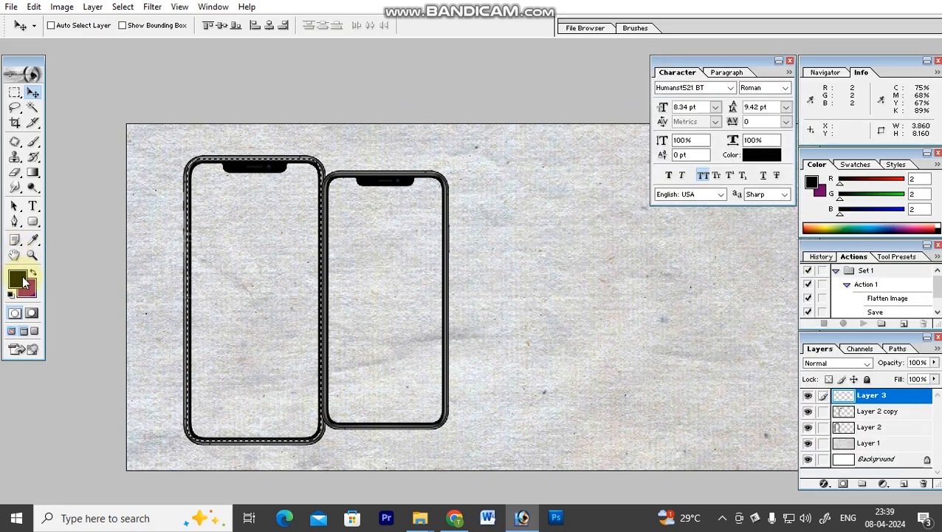
left_click(25, 280)
left_click(151, 305)
left_click(210, 322)
key("Return")
key("v")
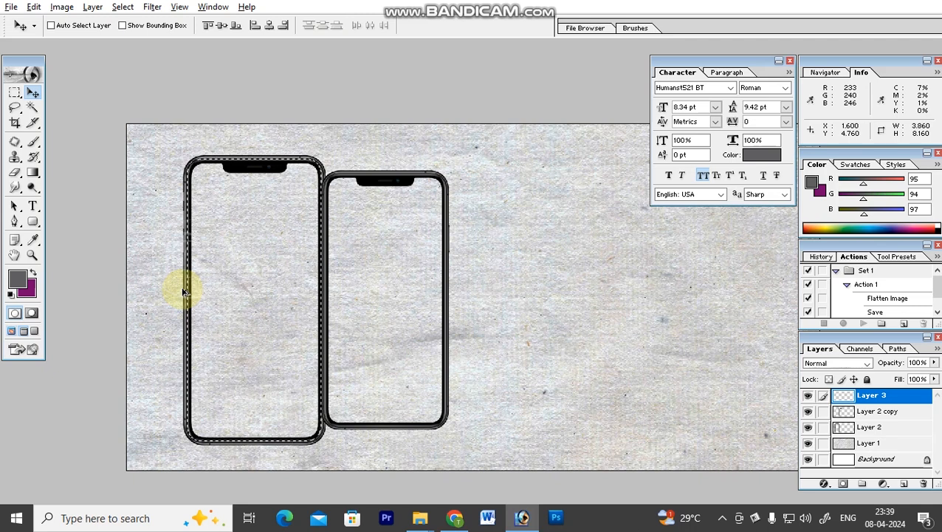
key("alt+BackSpace")
key("ctrl+d")
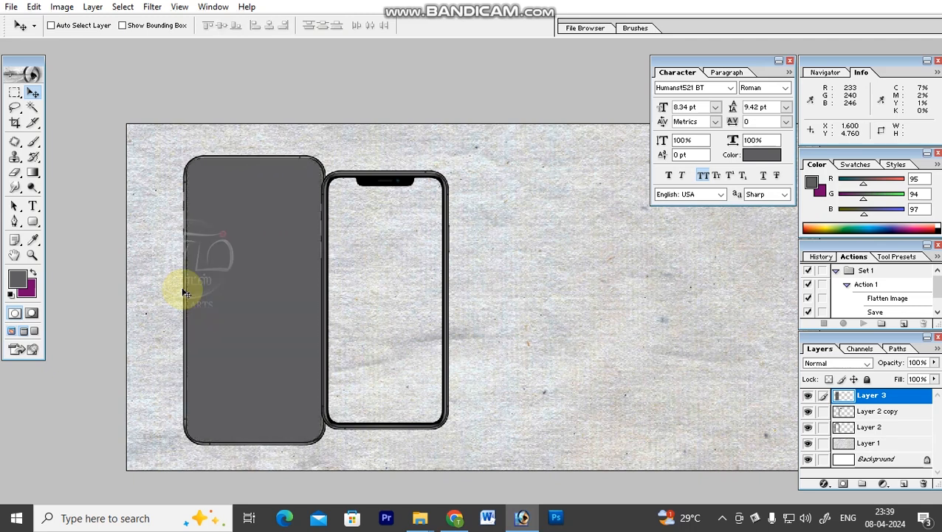
key("ctrl+bracketleft")
key("ctrl+bracketleft")
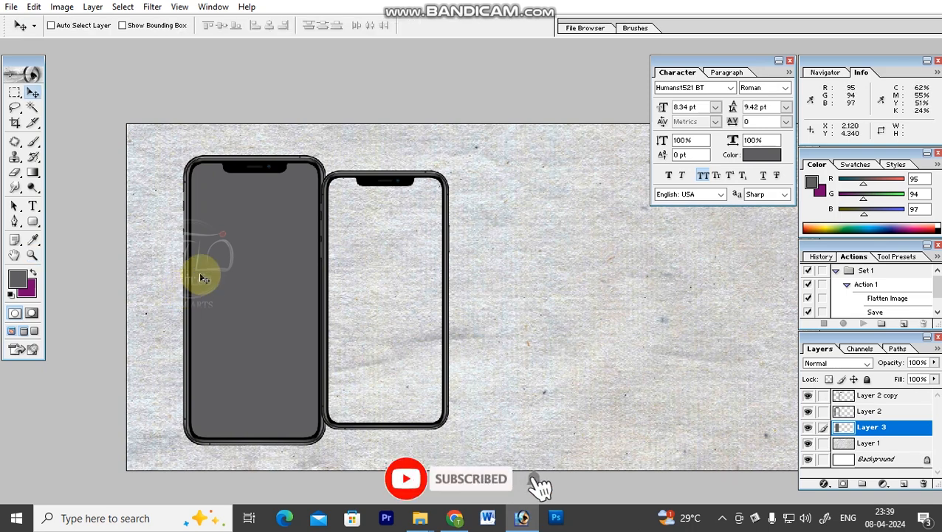
- Duplicate the grey screen shape onto the smaller phone and scale it to about 88% width and 89% height to fit the frame
left_click_drag(219, 274, 343, 276)
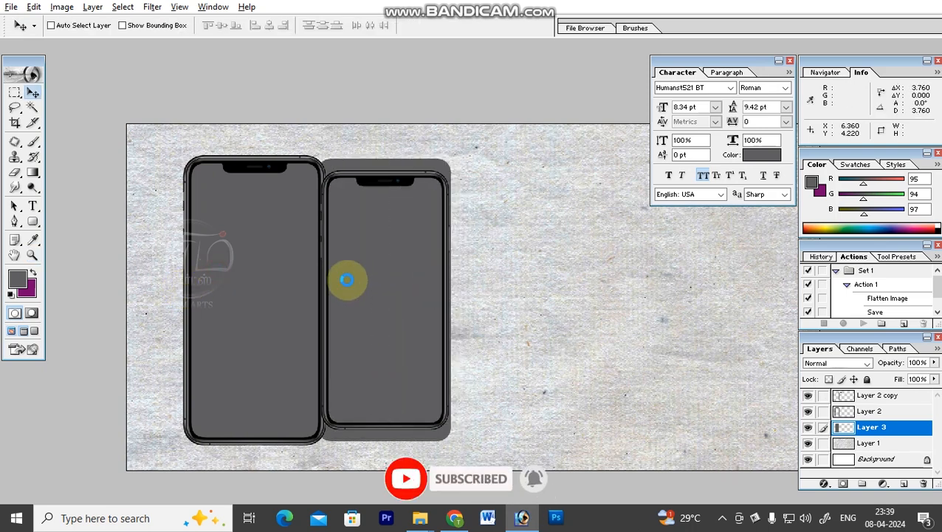
key("z")
left_click(305, 137)
key("v")
key("ctrl+t")
left_click_drag(452, 113, 450, 161)
left_click_drag(507, 370, 525, 234)
left_click_drag(207, 330, 230, 330)
left_click_drag(340, 428, 328, 237)
left_click_drag(393, 374, 418, 201)
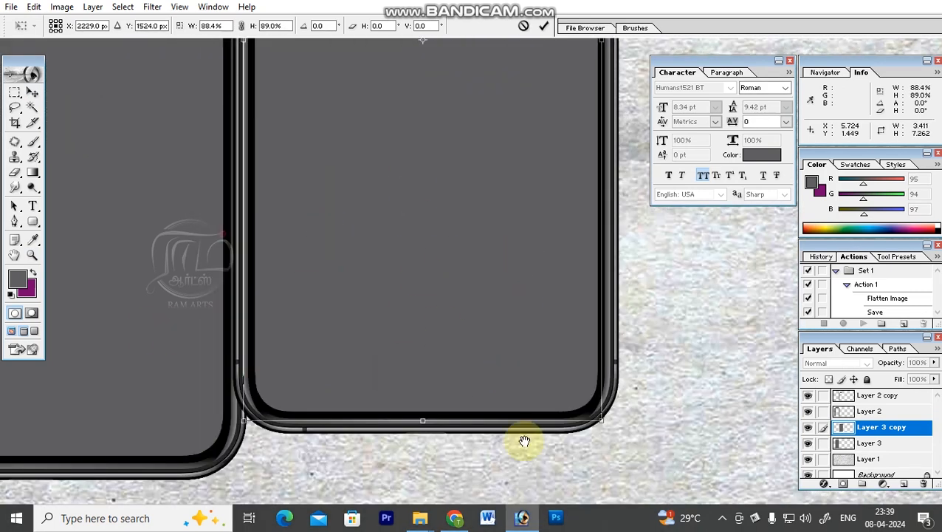
key("Return")
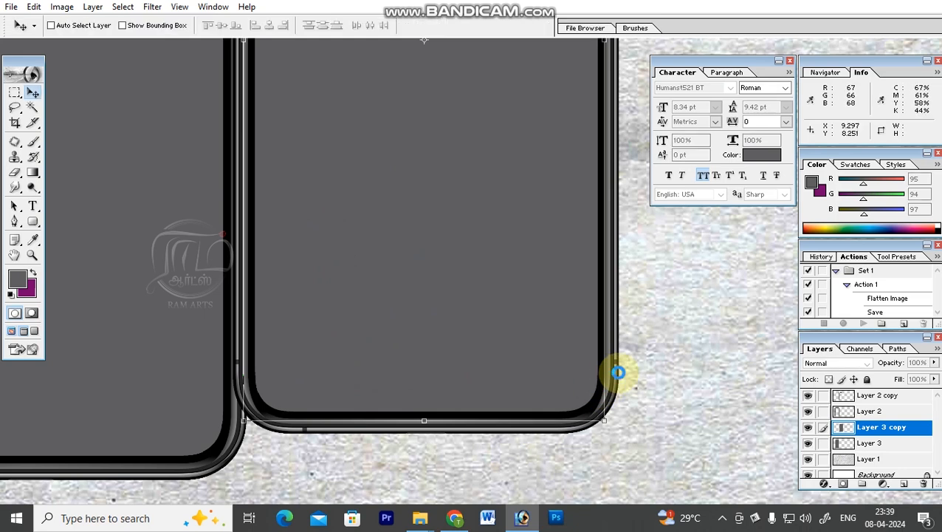
- Open the photo of the couple posed on the street, copy the whole image and close the file
key("ctrl+0")
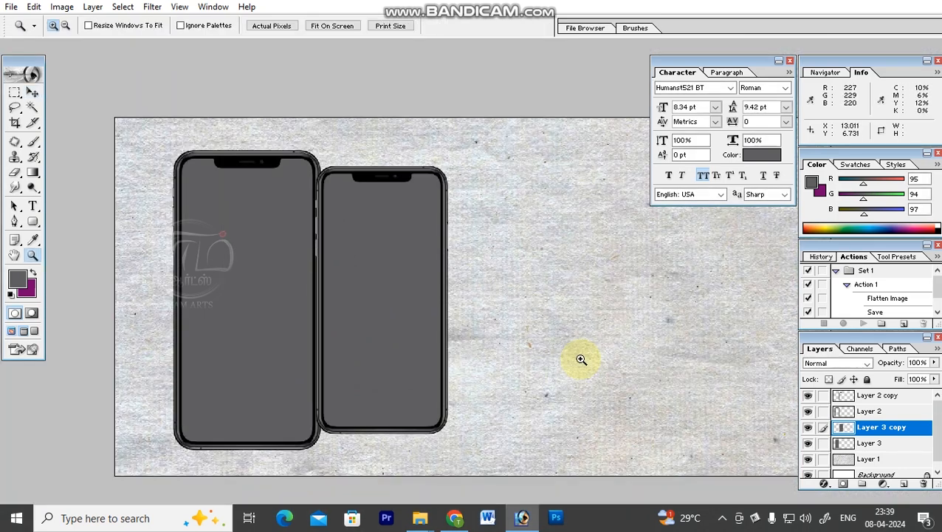
key("Tab")
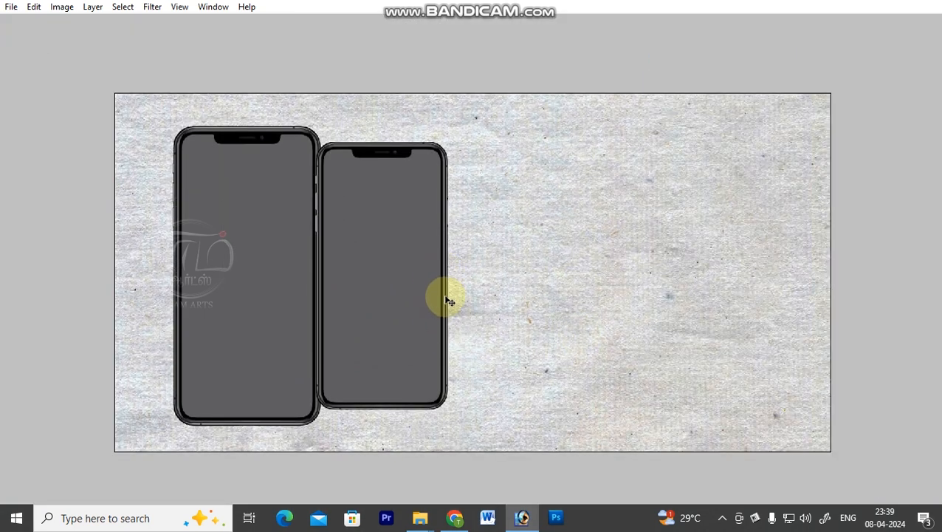
key("ctrl+o")
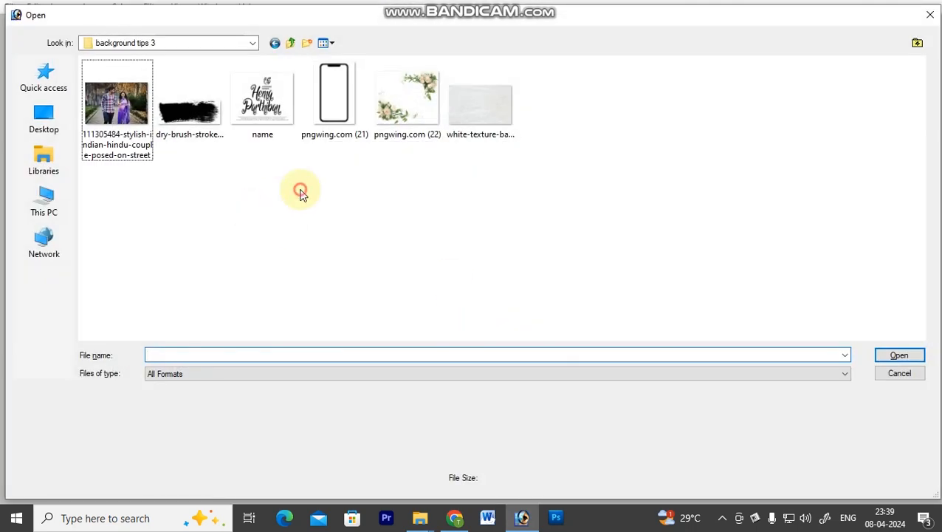
double_click(142, 121)
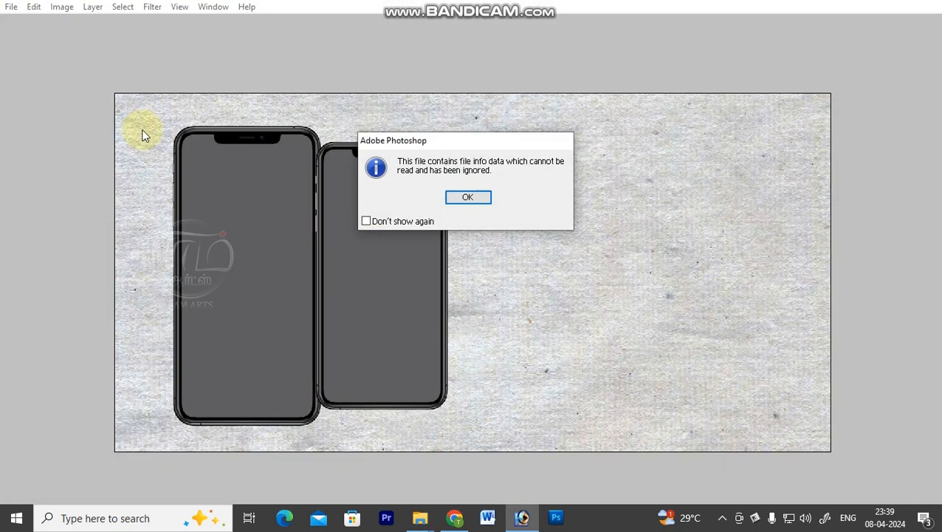
key("Return")
key("f")
key("f")
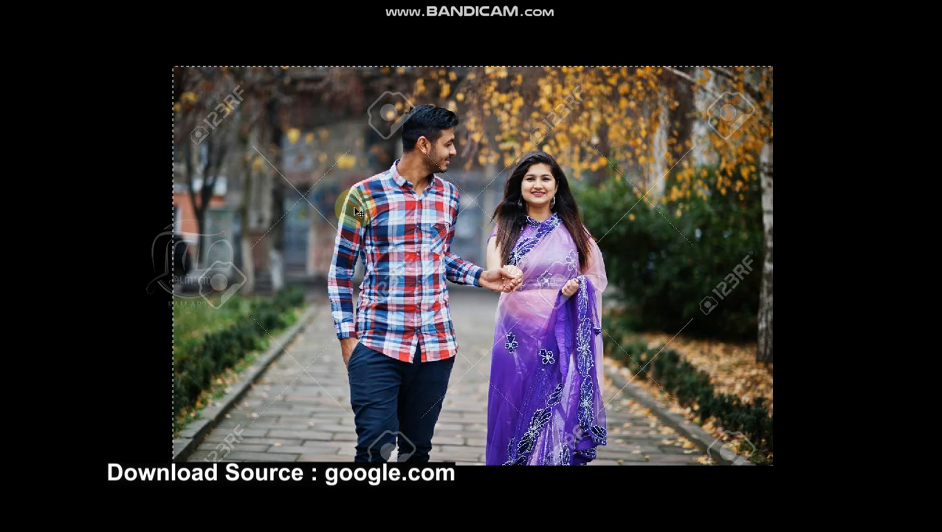
left_click(354, 210)
key("ctrl+w")
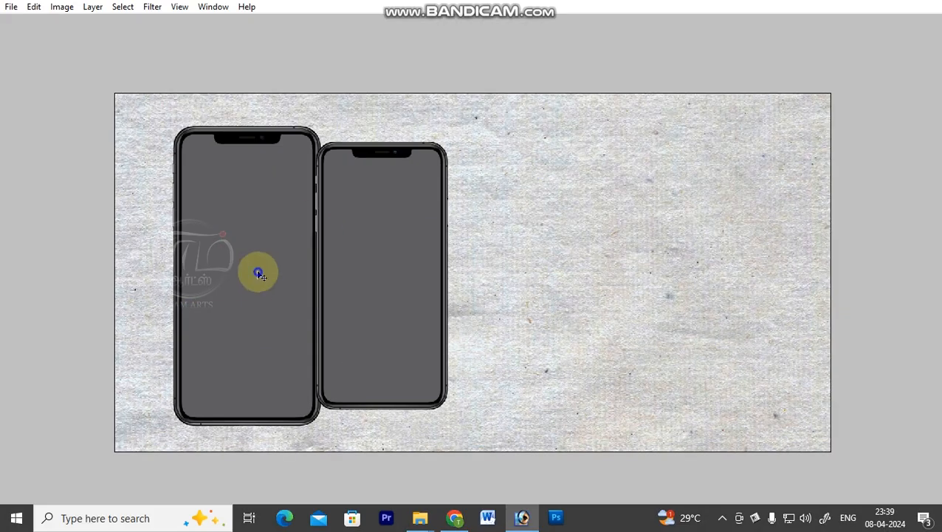
- Paste the couple photo into the larger phone's screen shape and enlarge it so the man fills the screen
right_click(268, 280)
key("ctrl+v")
key("ctrl+t")
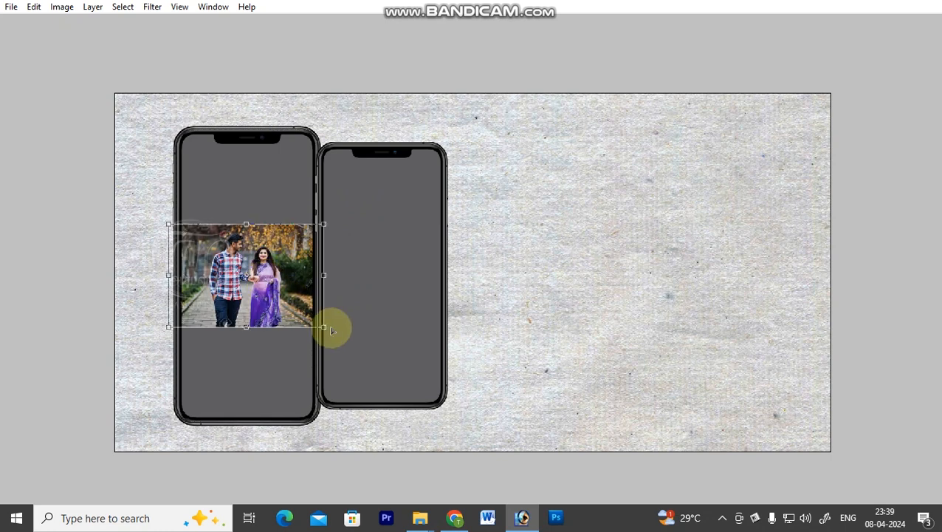
left_click_drag(321, 328, 492, 454)
left_click_drag(282, 340, 336, 350)
key("Return")
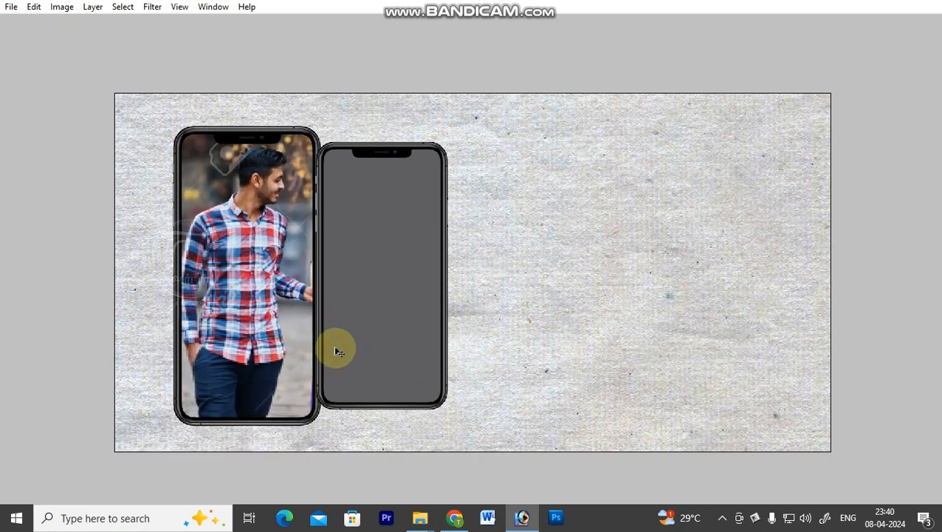
- Paste the couple photo into the smaller phone's screen shape, enlarging and moving it so the woman fills the screen
left_click(364, 280)
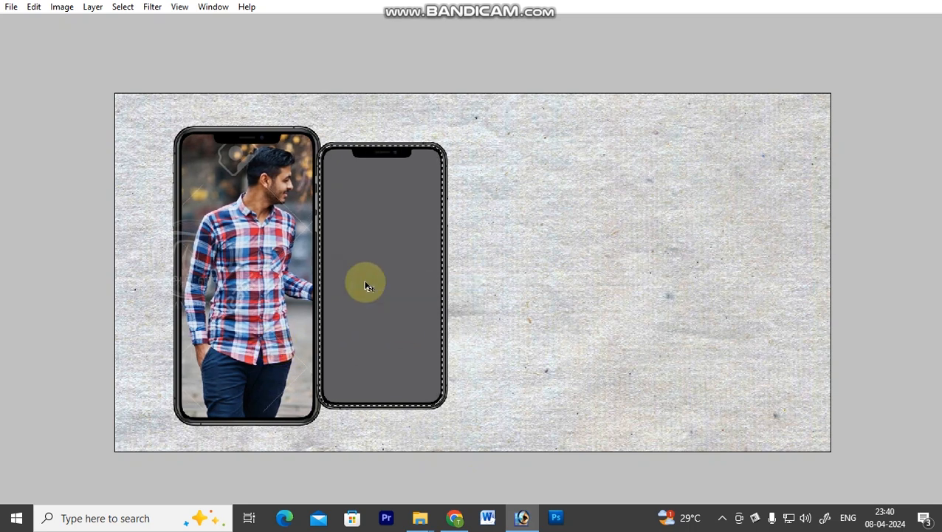
key("ctrl+v")
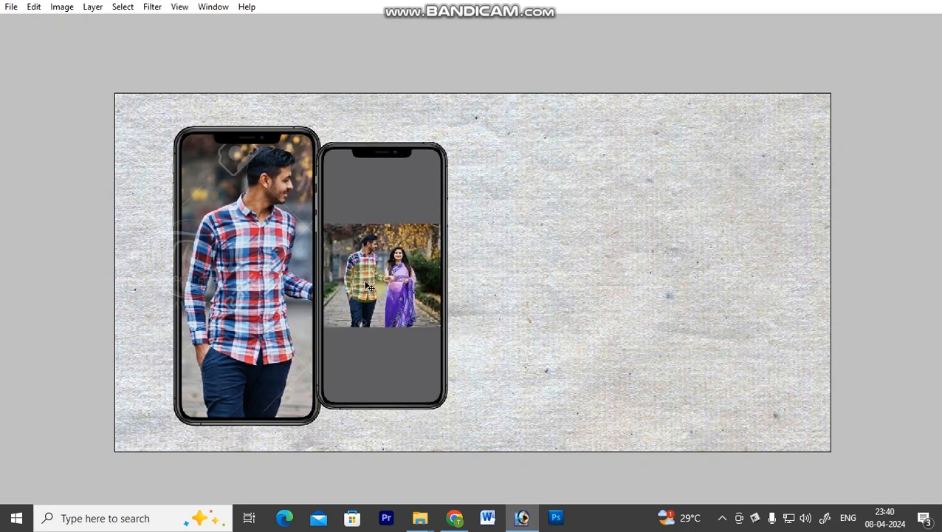
key("ctrl+t")
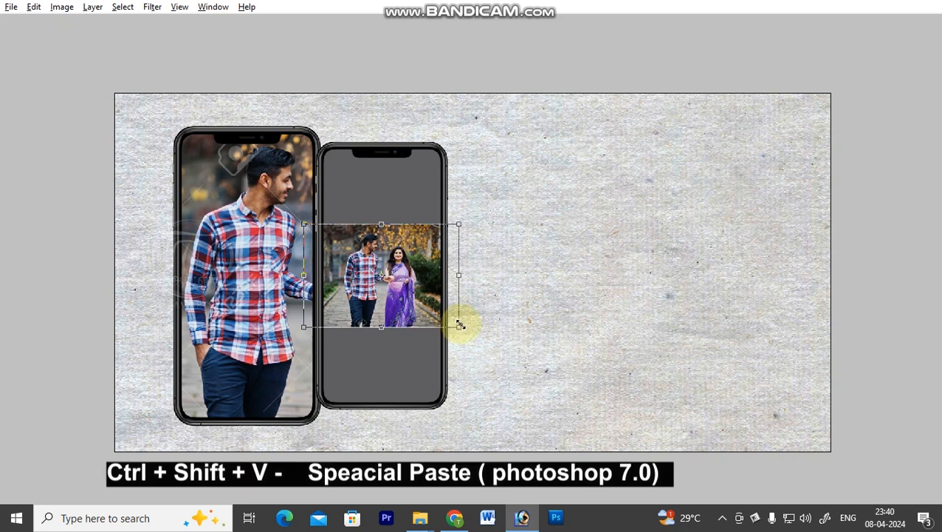
left_click_drag(459, 328, 657, 436)
left_click_drag(297, 297, 230, 304)
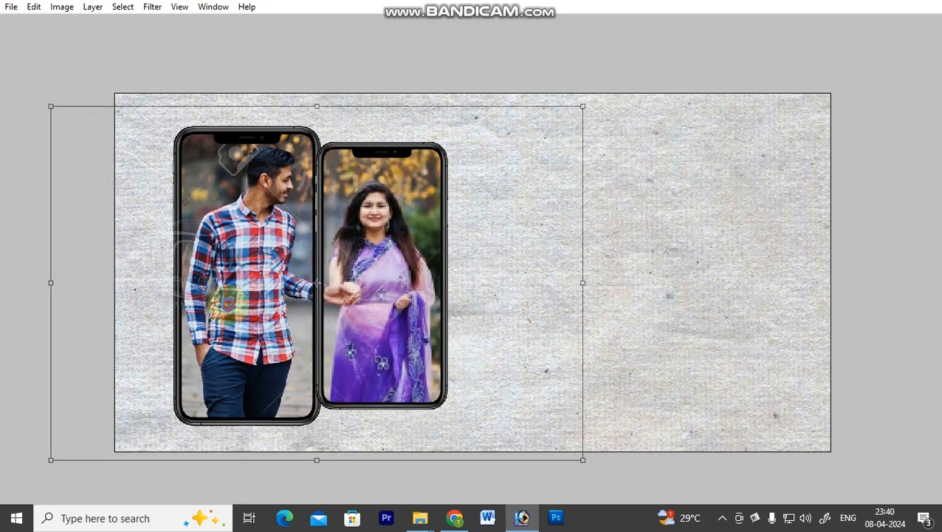
double_click(228, 304)
left_click_drag(129, 95, 689, 402)
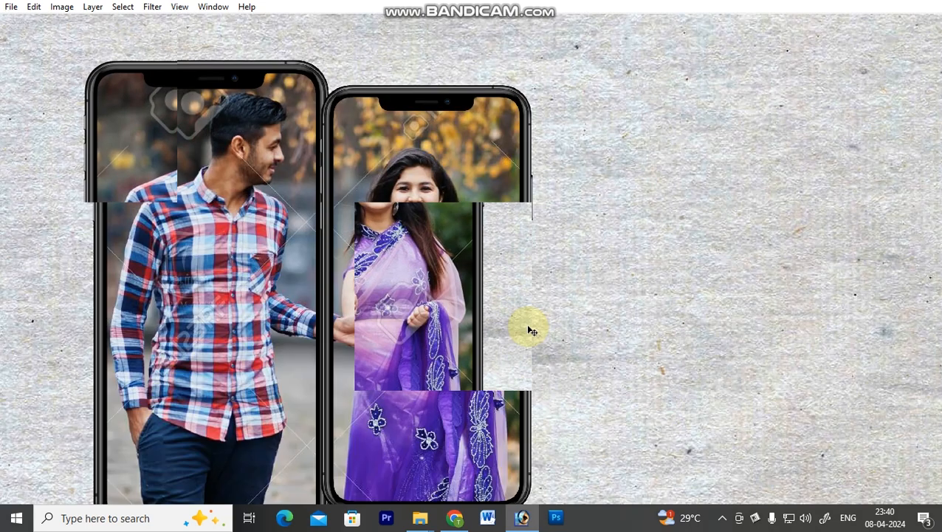
key("ctrl+0")
left_click(155, 289, "alt")
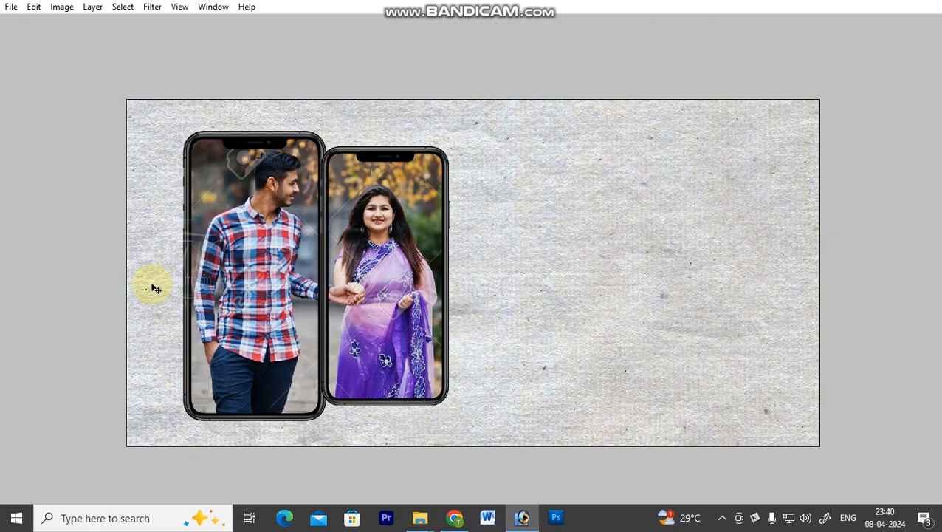
left_click_drag(320, 145, 324, 141)
key("ctrl+z")
right_click(326, 145)
left_click(354, 164)
left_click_drag(322, 192, 333, 130)
key("ctrl+z")
right_click(350, 149)
left_click(360, 157)
left_click_drag(359, 207, 374, 143)
key("ctrl+z")
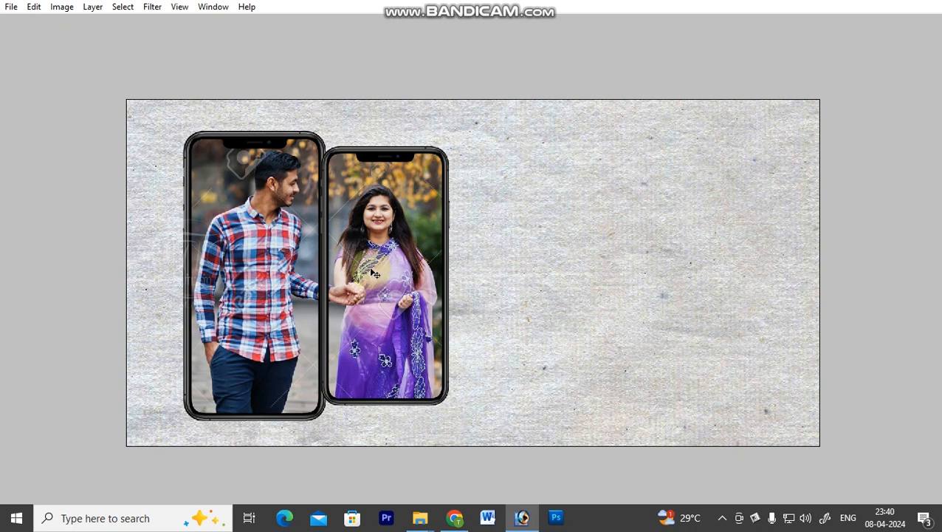
left_click_drag(385, 328, 574, 375)
key("ctrl+z")
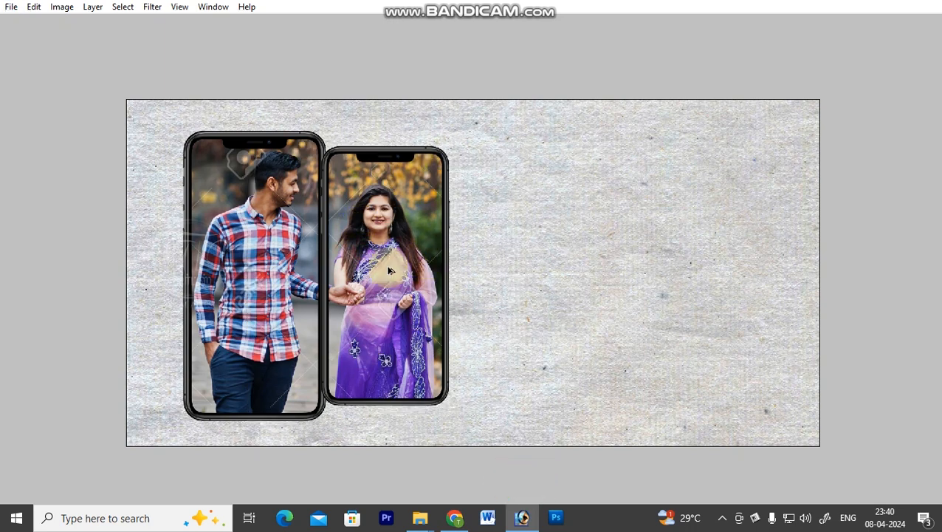
- Apply a black Color Overlay with Normal blend mode and 100% opacity to the shadow shape beneath the phone frames
key("alt+l")
key("Escape")
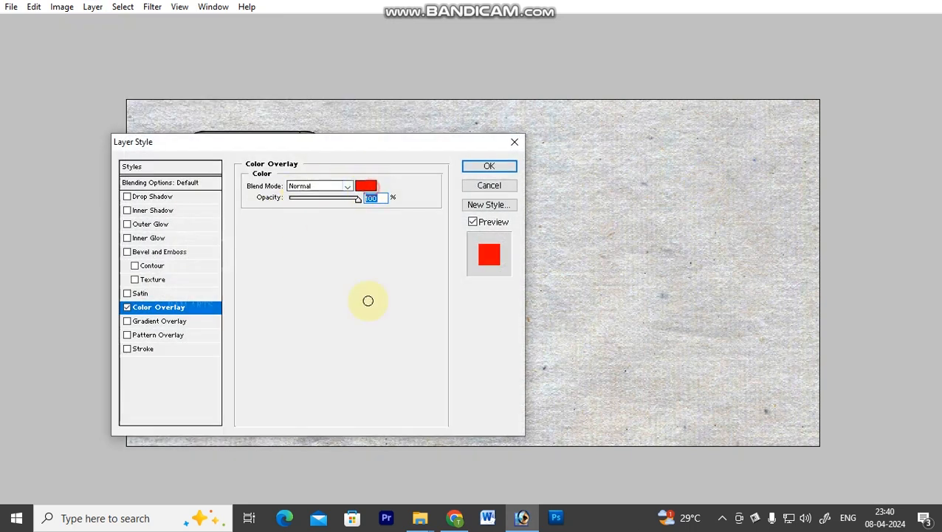
left_click(367, 186)
type("0")
key("Return")
key("Return")
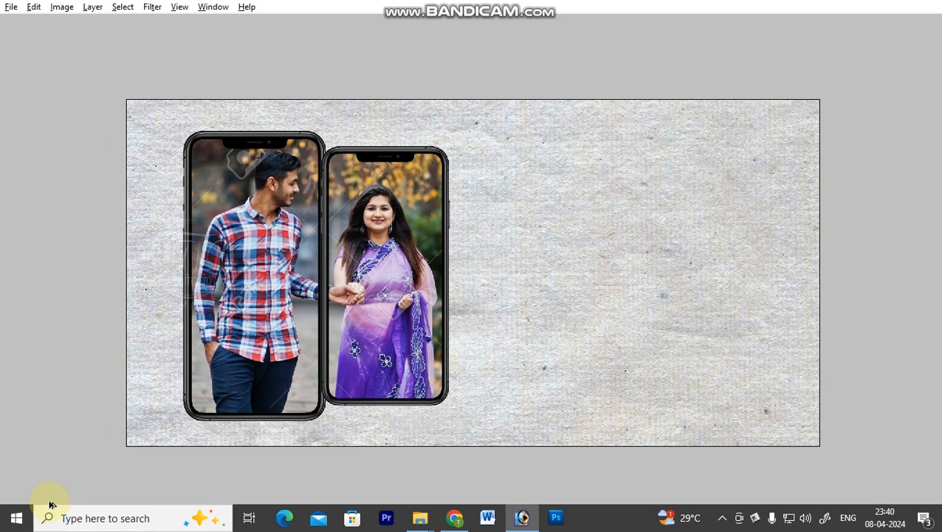
- Apply a Motion Blur with a -25° angle and 214 pixels distance to the shadow layer beneath the phones
key("alt+t")
left_click(194, 109)
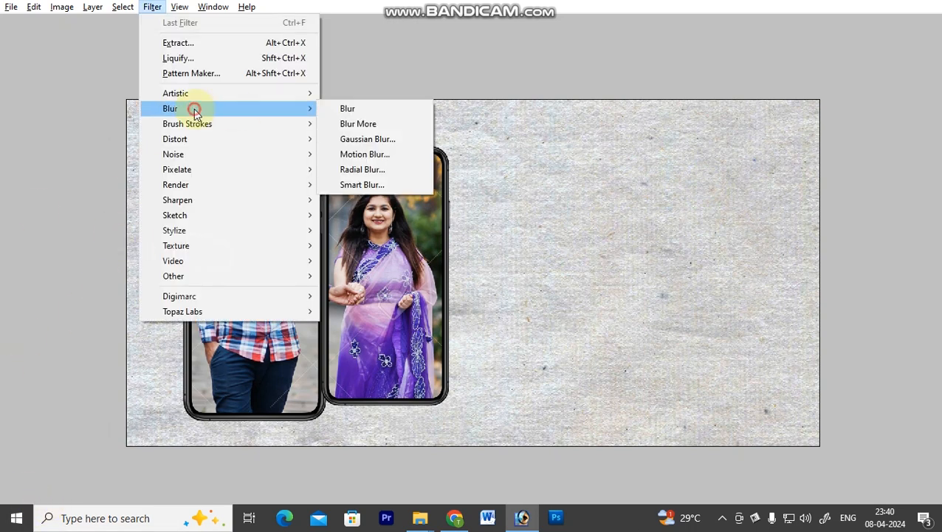
left_click(409, 153)
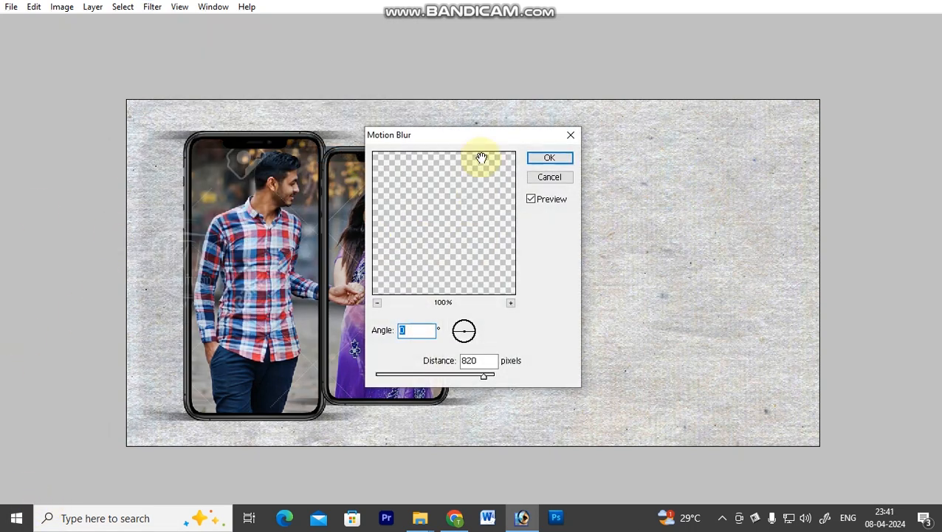
left_click_drag(480, 142, 763, 146)
left_click_drag(700, 378, 722, 383)
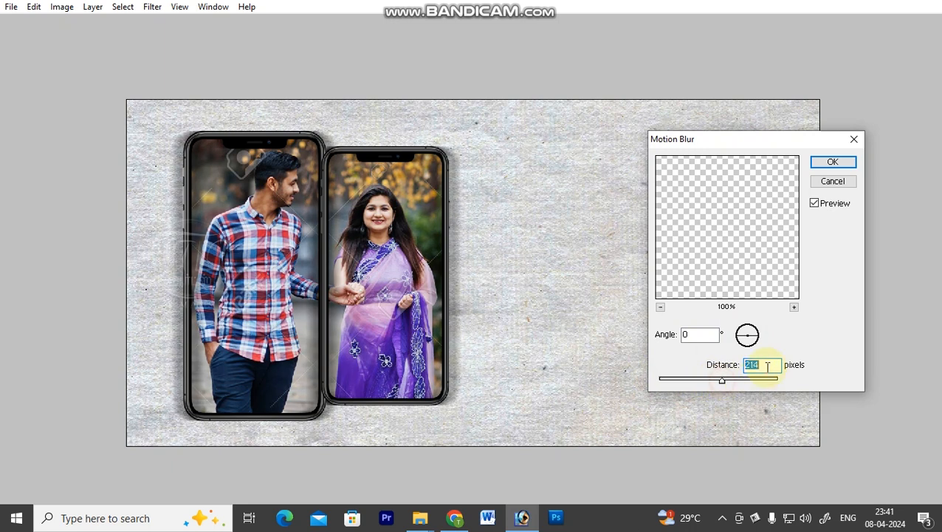
left_click(760, 345)
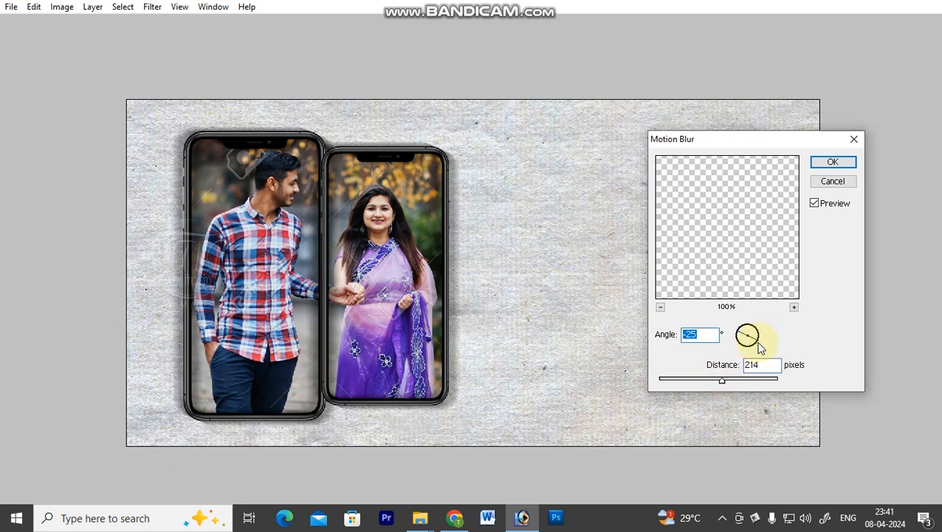
key("Return")
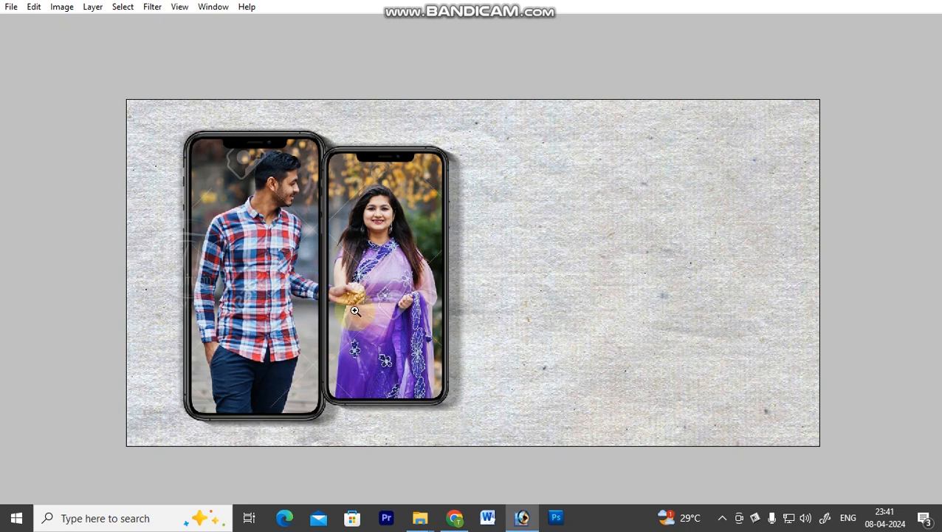
scroll(431, 259, "up", 1)
scroll(357, 346, "down", 1)
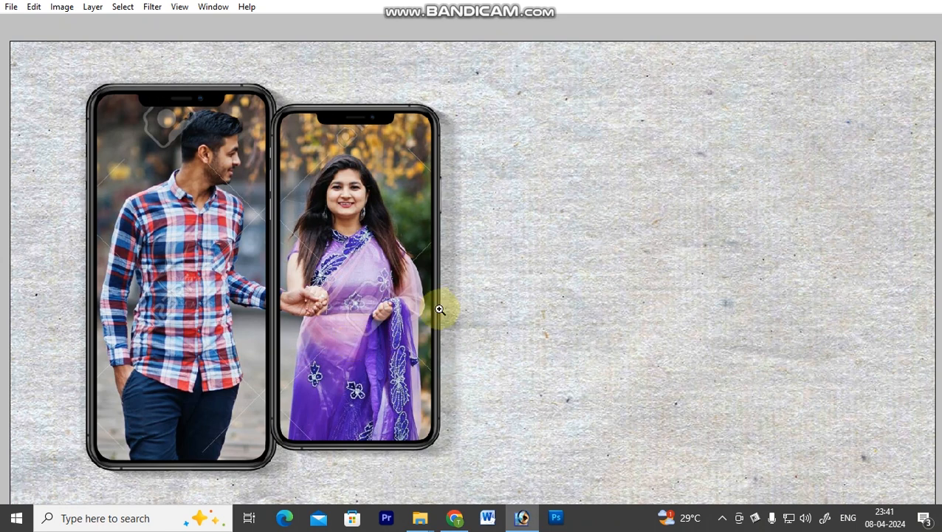
scroll(450, 309, "down", 1)
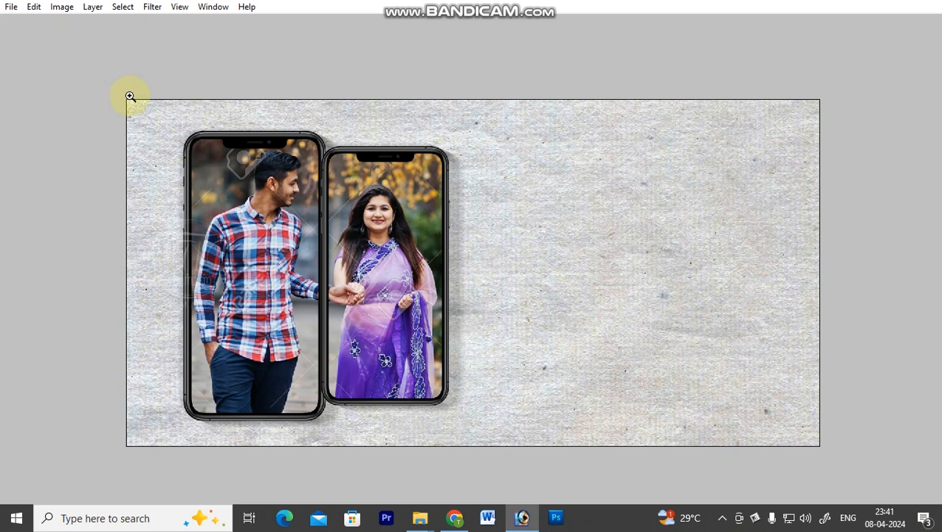
scroll(381, 325, "up", 1)
scroll(384, 339, "down", 1)
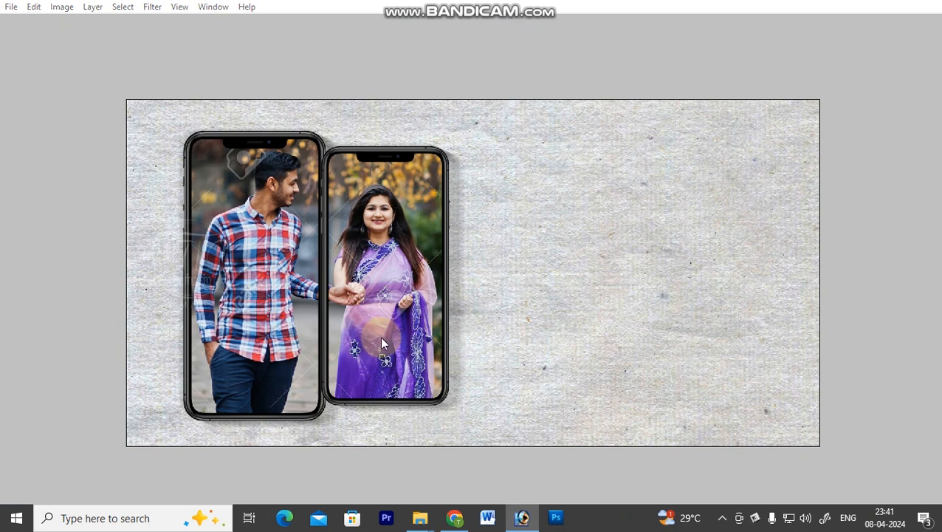
- Open the floral corner image pngwing.com (22) and show it in full-screen mode
key("ctrl+o")
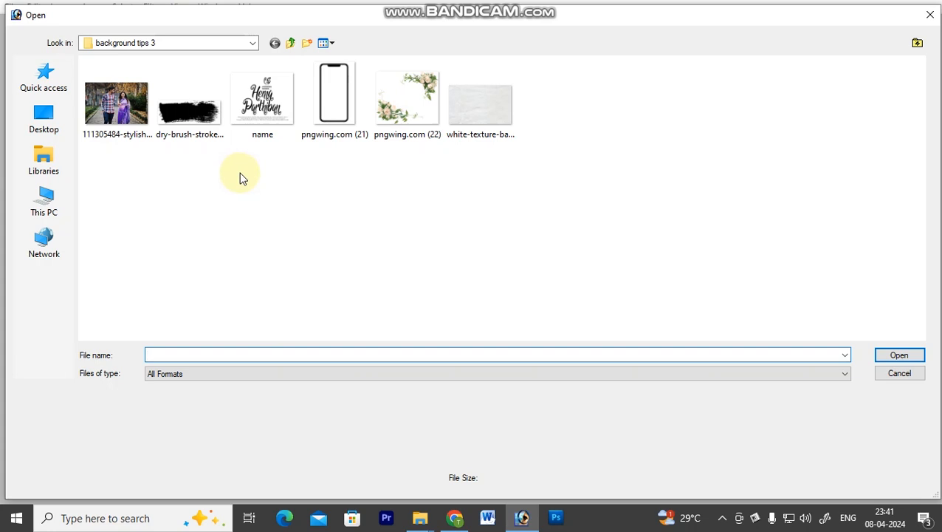
left_click(412, 117)
double_click(412, 118)
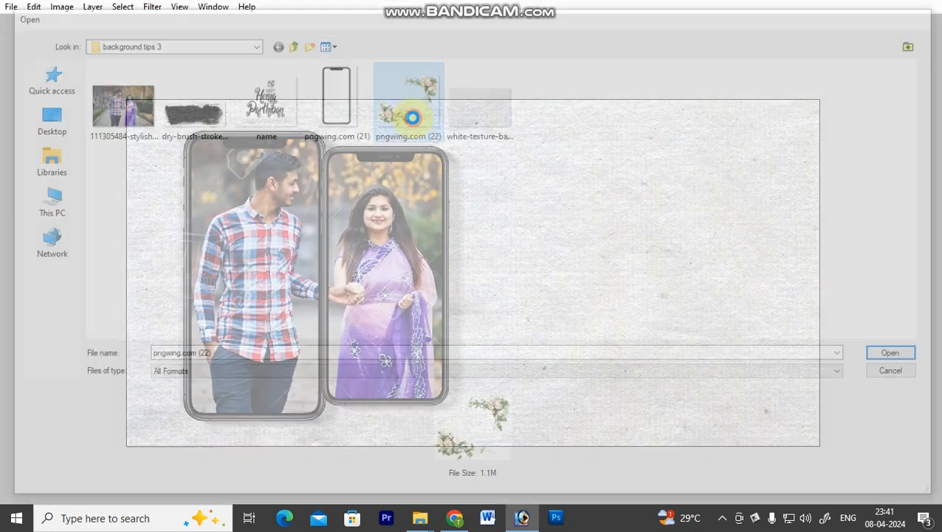
key("v")
right_click(429, 169)
left_click(440, 181)
left_click_drag(442, 173, 409, 219)
key("f")
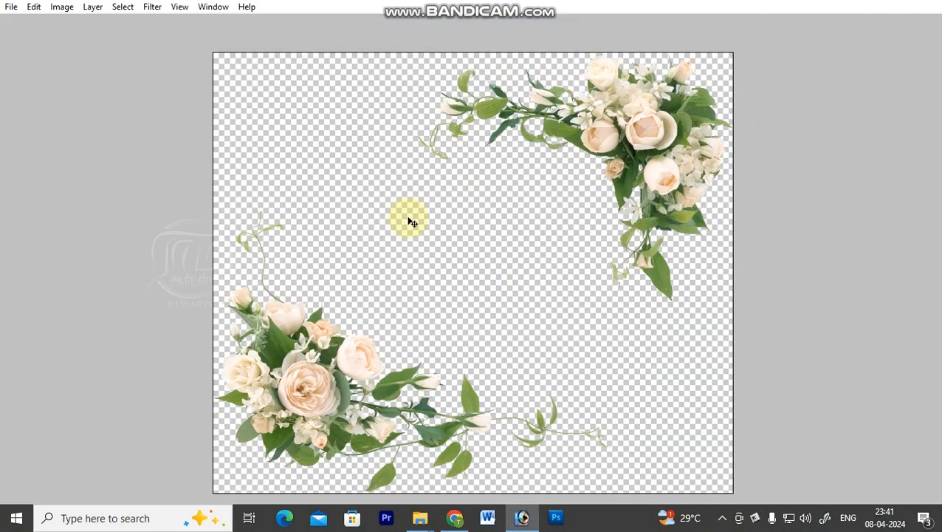
- Outline the lower-left rose cluster with a path, convert it to a selection and bring the cluster into the phone layout
left_click(501, 300)
left_click_drag(687, 458, 683, 473)
left_click_drag(505, 499, 458, 499)
left_click(192, 489)
left_click_drag(177, 234, 191, 169)
key("ctrl+Return")
key("v")
left_click(191, 165)
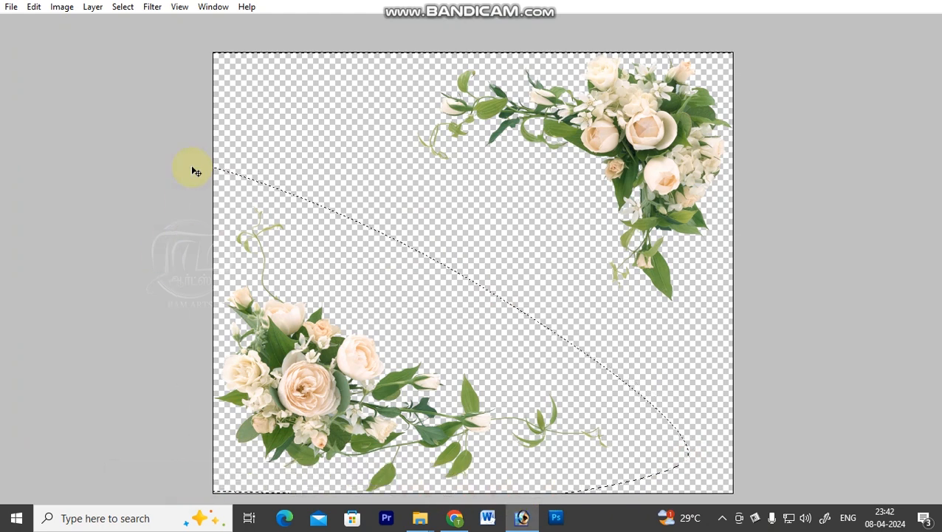
key("Delete")
key("ctrl+d")
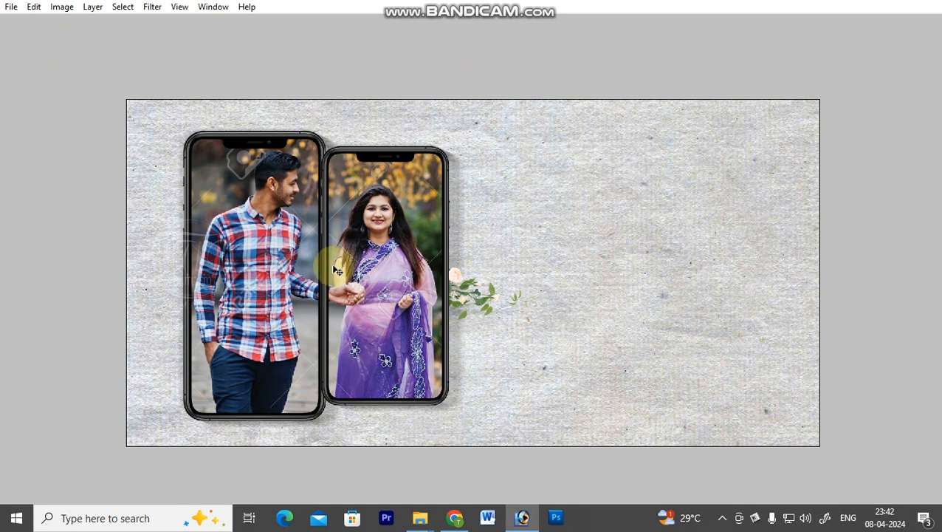
- Enlarge the rose cluster in the phone layout and flip it both horizontally and vertically
left_click(452, 280)
left_click_drag(452, 280, 810, 382)
right_click(519, 309)
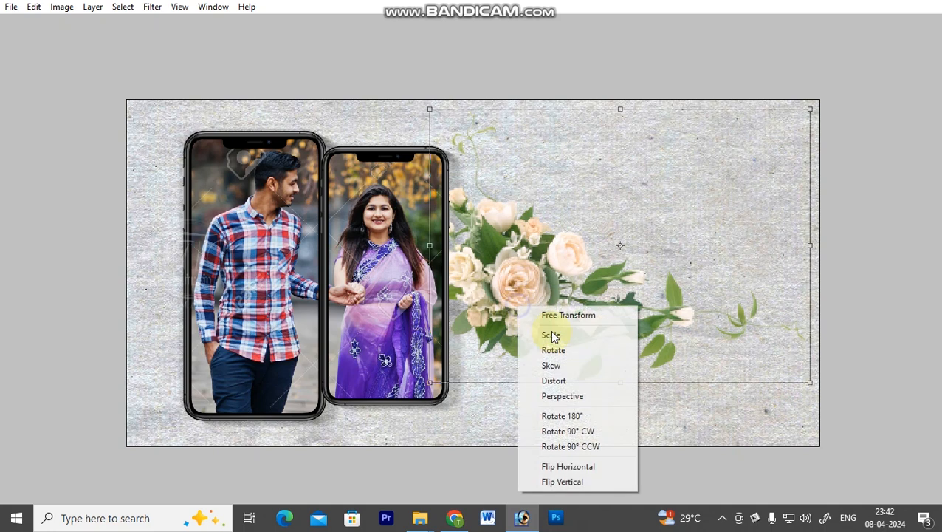
left_click(595, 465)
right_click(593, 290)
left_click(668, 463)
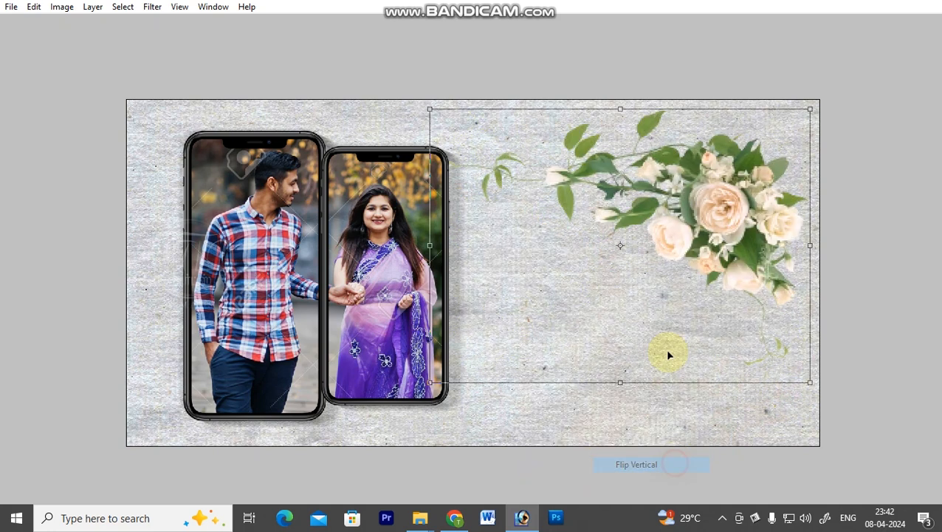
- Move the rose cluster into the layout's upper-right corner, enlarge it slightly and apply the transformation
left_click_drag(678, 270, 702, 225)
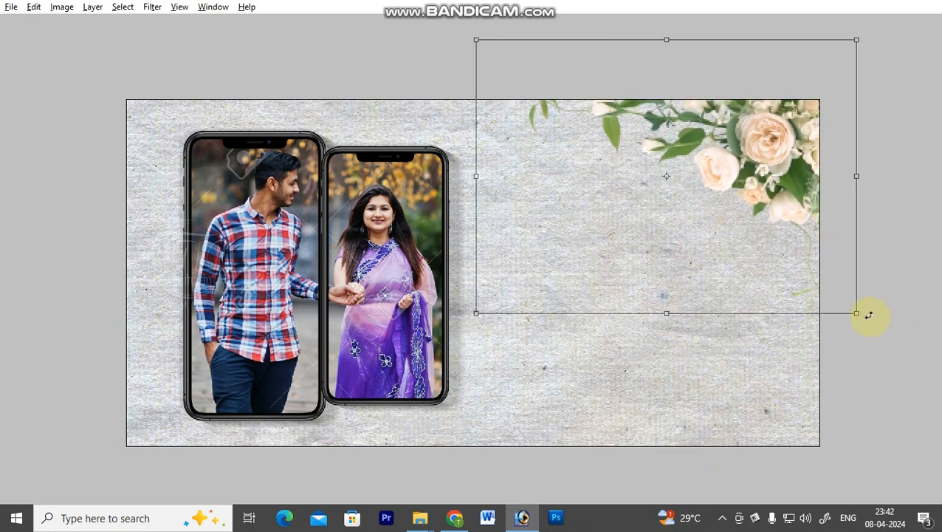
left_click_drag(856, 313, 886, 331)
mouse_move(771, 240)
left_mouse_down()
mouse_move(754, 238)
mouse_move(758, 246)
left_mouse_up()
key("Return")
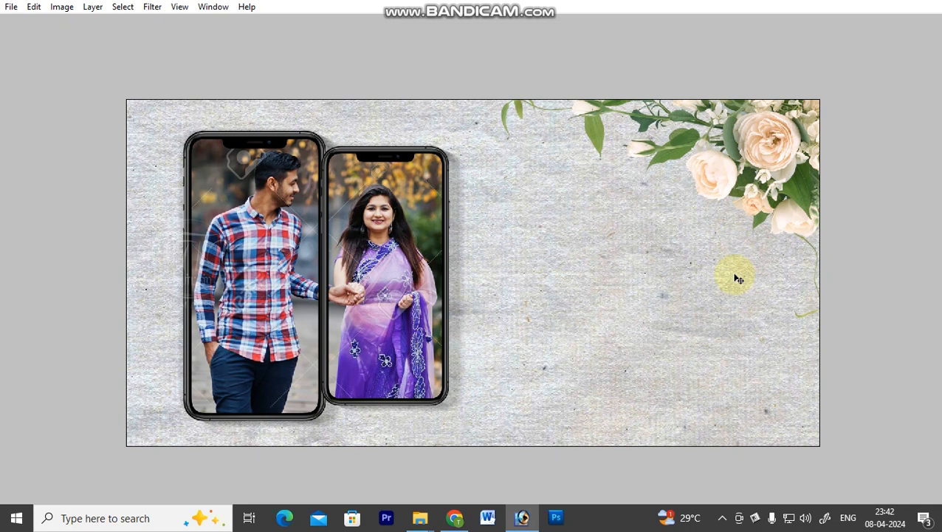
- Brighten the textured background with Levels by setting the white input level to 219
right_click(678, 289)
left_click(692, 295)
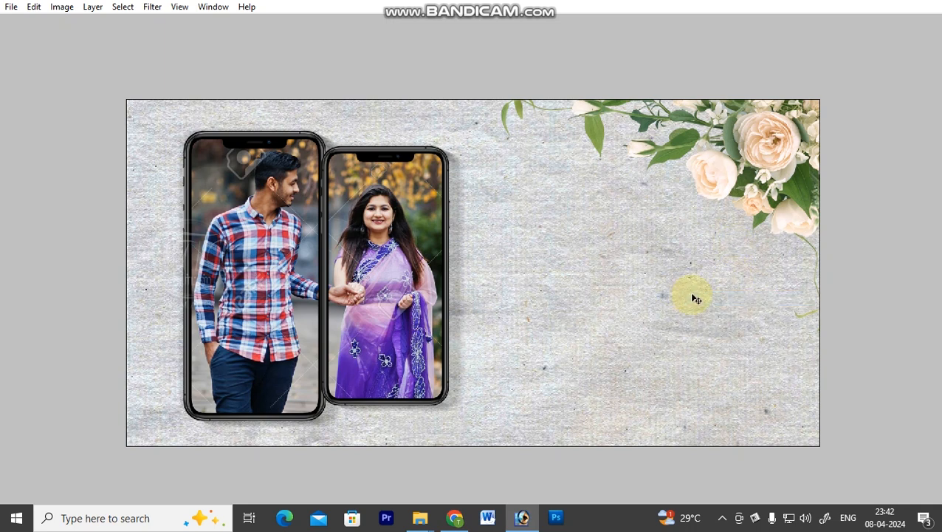
key("ctrl+l")
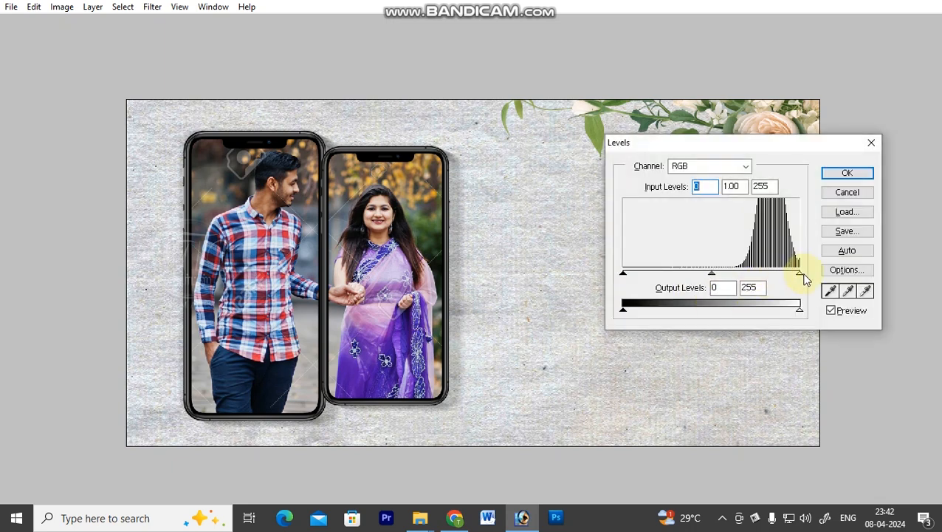
left_click_drag(803, 143, 740, 256)
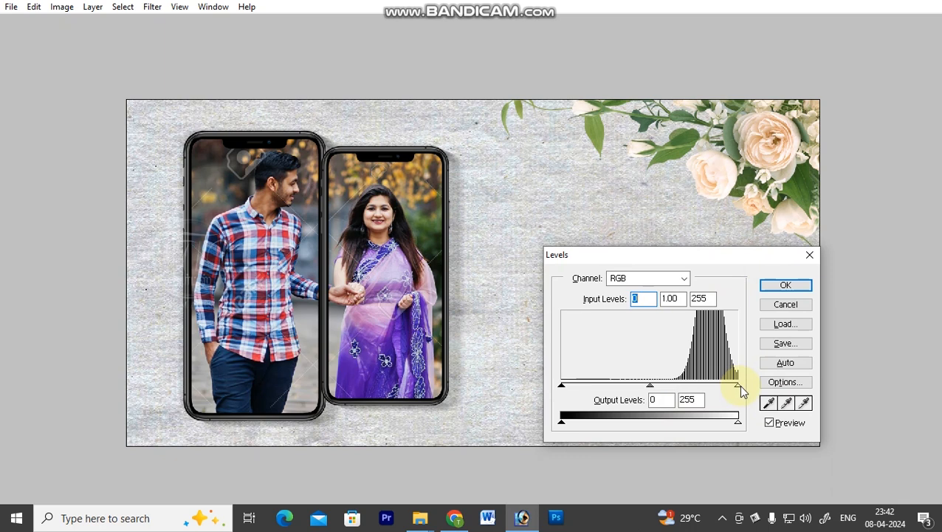
left_click_drag(739, 386, 715, 381)
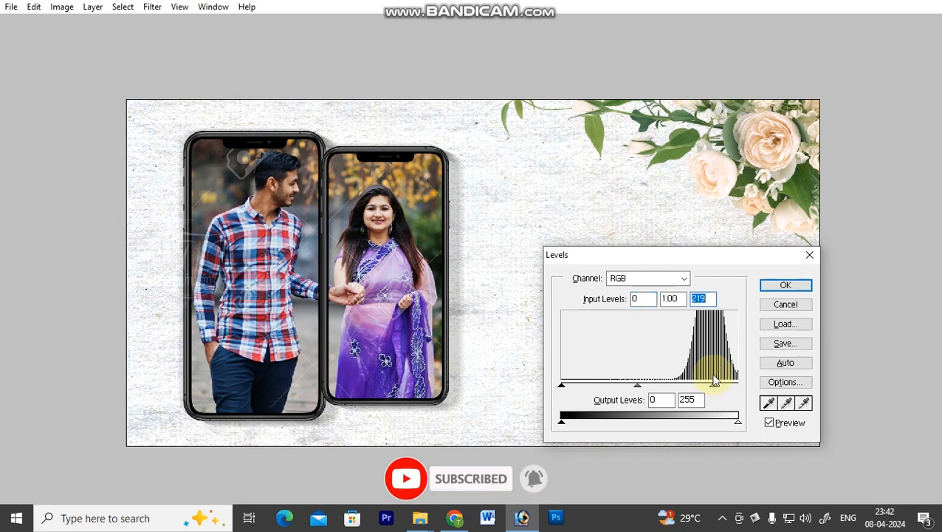
key("Return")
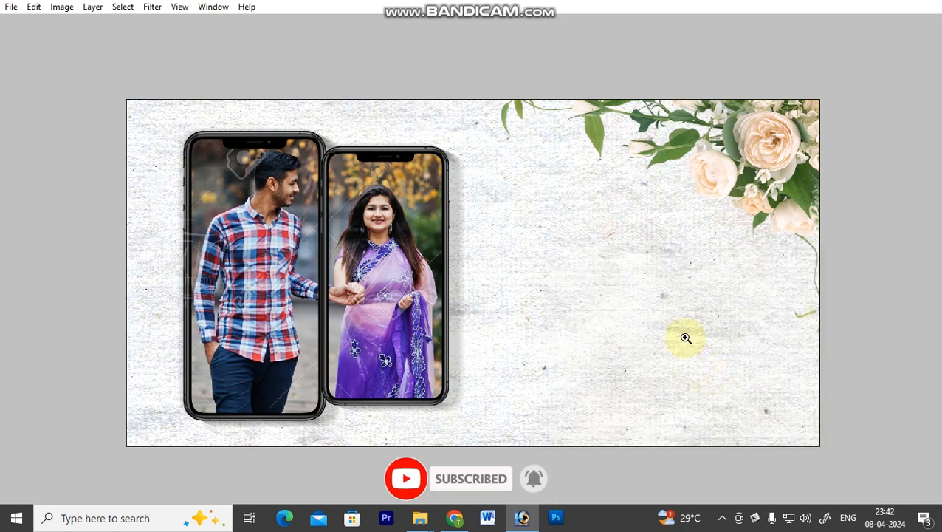
key("ctrl+plus")
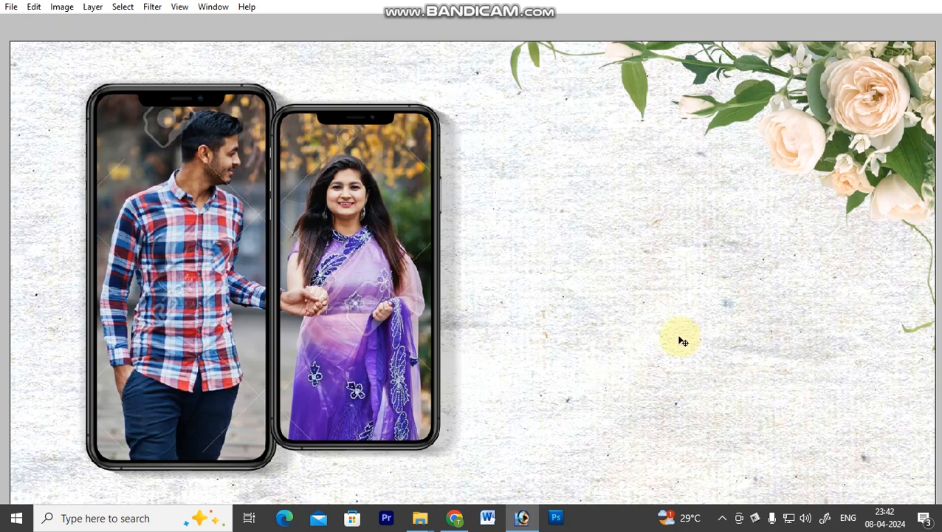
key("ctrl+minus")
- Adjust the rose cluster's brightness to +6 and contrast to +10
right_click(766, 146)
left_click(778, 155)
left_click_drag(783, 164, 757, 203)
key("ctrl+alt+z")
key("alt+i")
key("a")
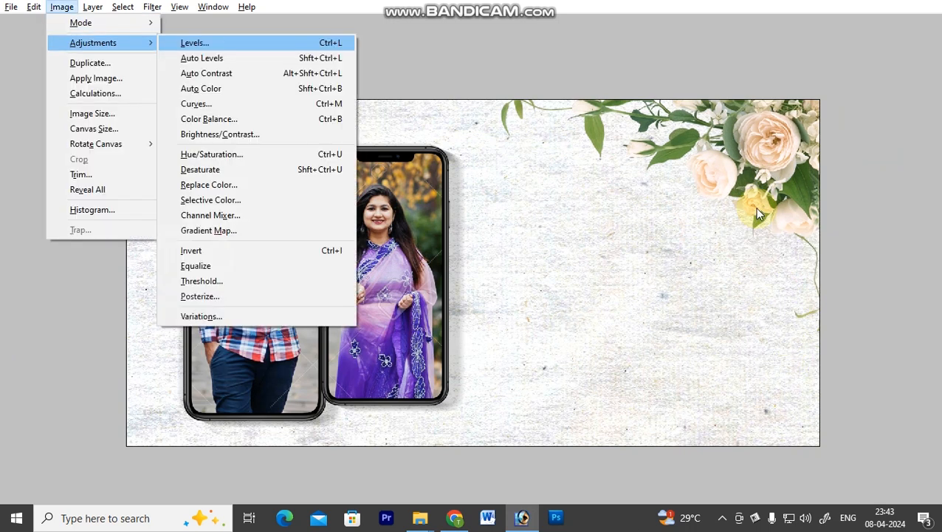
key("c")
left_click_drag(584, 349, 582, 350)
left_click_drag(576, 382, 585, 385)
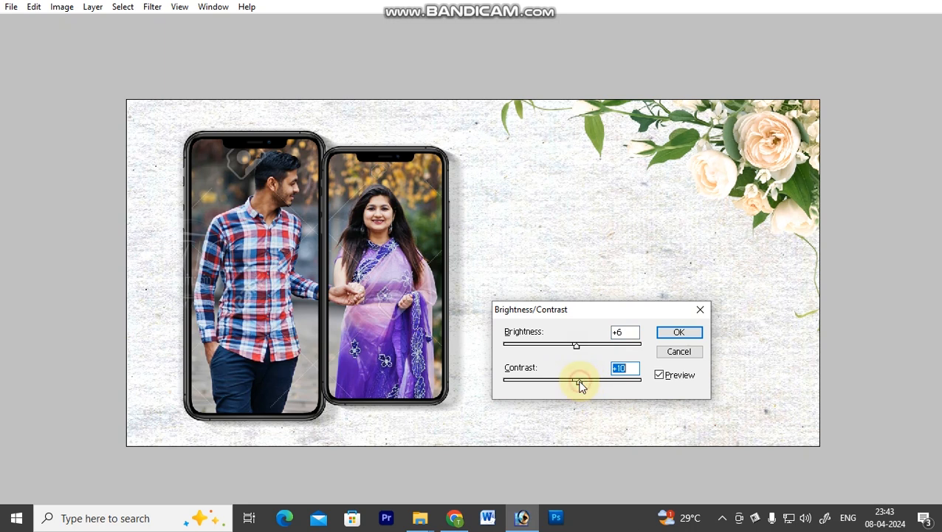
key("Return")
key("ctrl+plus")
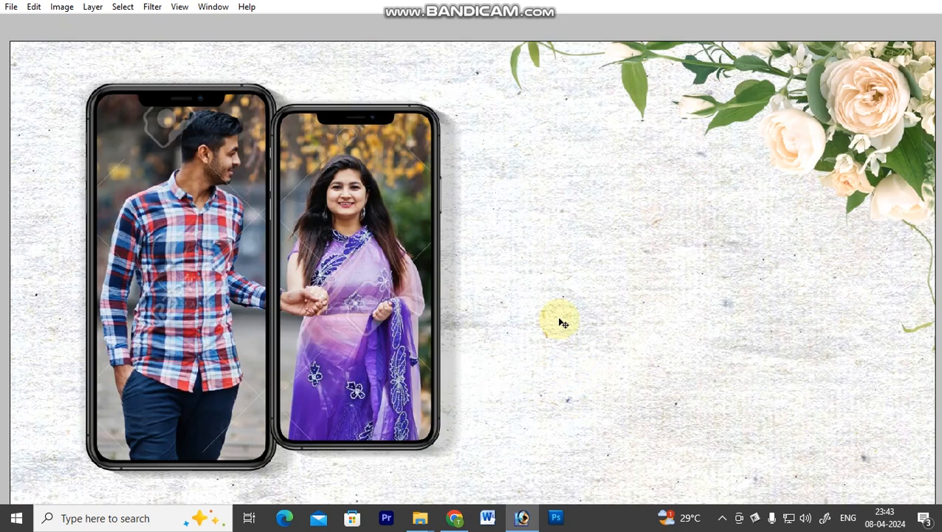
- Open the file "name" and bring its wedding title text into the phone layout, between the phones and the roses
key("ctrl+o")
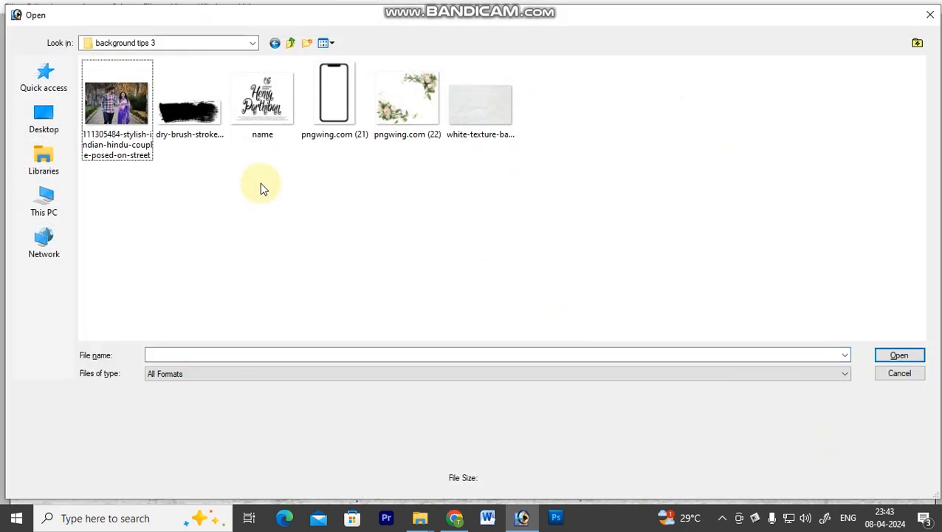
left_click(263, 104)
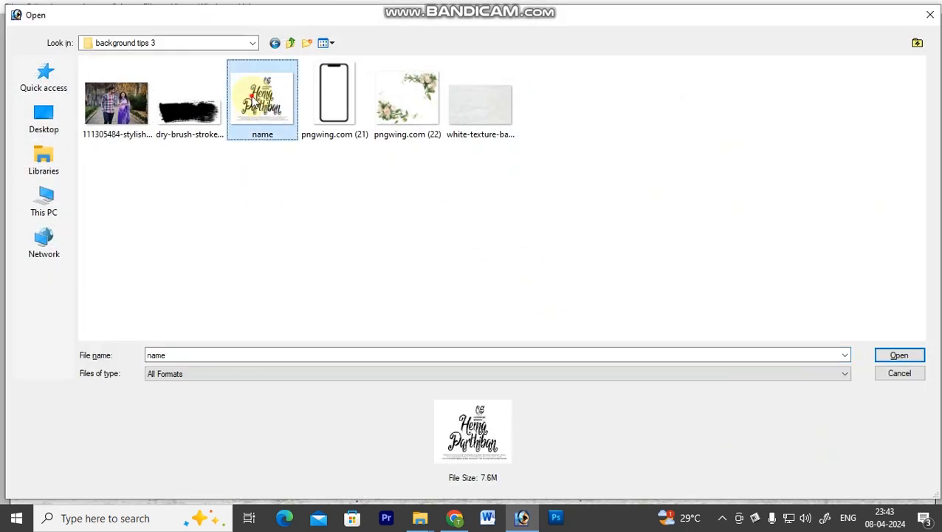
double_click(254, 102)
left_click_drag(227, 254, 575, 251)
key("f")
- Resize the wedding title text slightly and shift it a little closer to the phones
key("ctrl+t")
left_click_drag(721, 336, 725, 338)
key("Return")
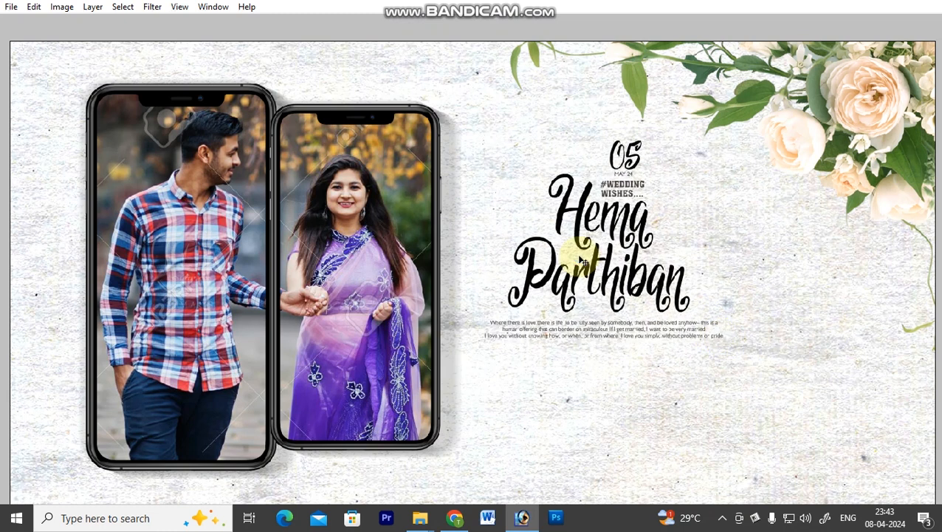
mouse_move(580, 266)
left_mouse_down()
mouse_move(567, 282)
mouse_move(573, 271)
left_mouse_up()
key("ctrl+minus")
key("ctrl+plus")
key("ctrl+minus")
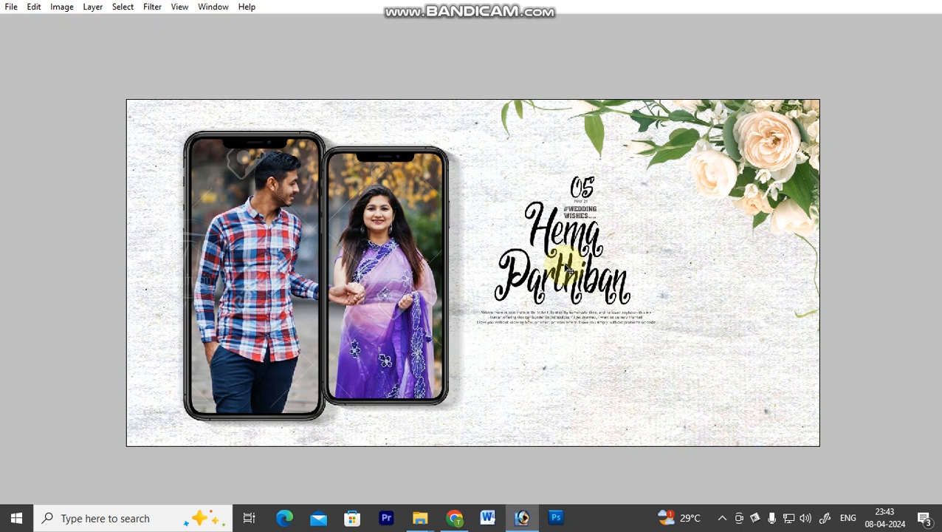
key("ctrl+plus")
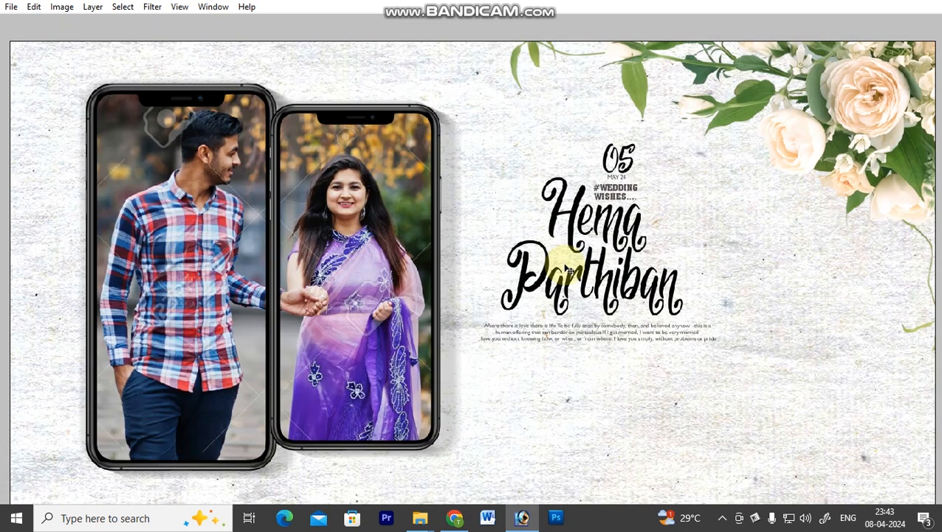
- Recolor the first letter of the title's upper name dark green
left_click_drag(421, 159, 749, 363)
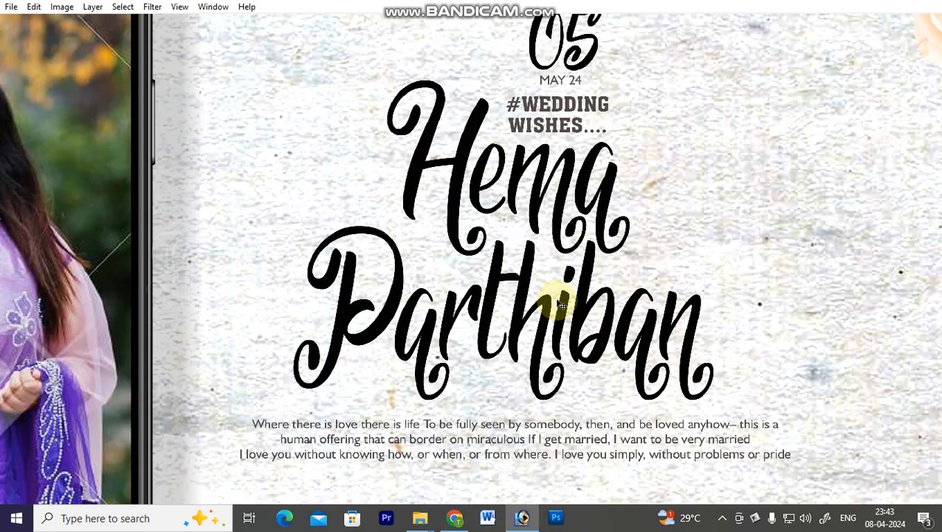
key("ctrl+0")
left_click_drag(414, 144, 791, 377)
right_click(527, 201)
left_click(542, 204)
key("ctrl+0")
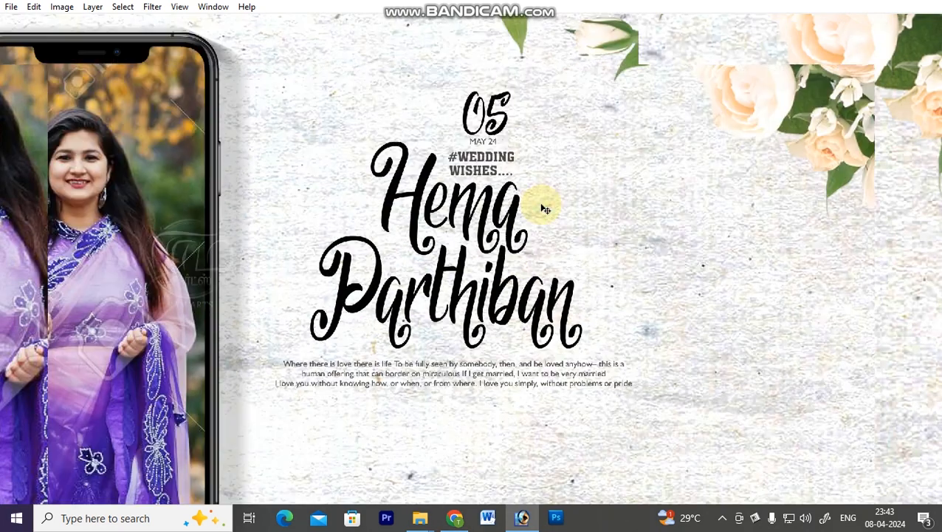
left_click_drag(429, 125, 651, 354)
key("ctrl+minus")
key("ctrl+minus")
key("t")
key("ctrl+t")
left_click_drag(544, 216, 636, 216)
left_click(762, 155)
left_click(923, 146)
left_click(321, 329)
key("Return")
key("ctrl+Return")
- Recolor the remaining letters of the upper name dark gray
left_click(761, 155)
left_click(204, 332)
key("Return")
key("ctrl+Return")
- Recolor the first letter of the lower name with the dark gray sampled from the upper name
left_click_drag(464, 131, 719, 391)
left_click_drag(318, 311, 240, 310)
left_click(777, 155)
left_click(430, 156)
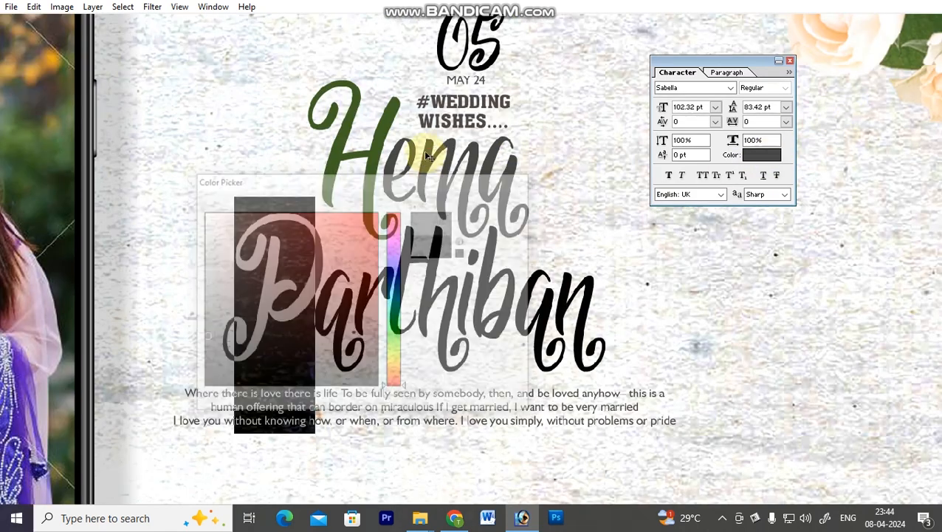
key("Return")
key("ctrl+Return")
- Recolor the remaining letters of the lower name with the dark green sampled from the upper name's first letter
left_click_drag(318, 310, 607, 310)
left_click(768, 156)
left_click(339, 152)
key("Return")
key("ctrl+Return")
- Add a Drop Shadow to the lower name with reduced opacity and a shorter distance
left_click_drag(378, 305, 389, 272)
key("ctrl+plus")
left_click_drag(527, 245, 421, 280)
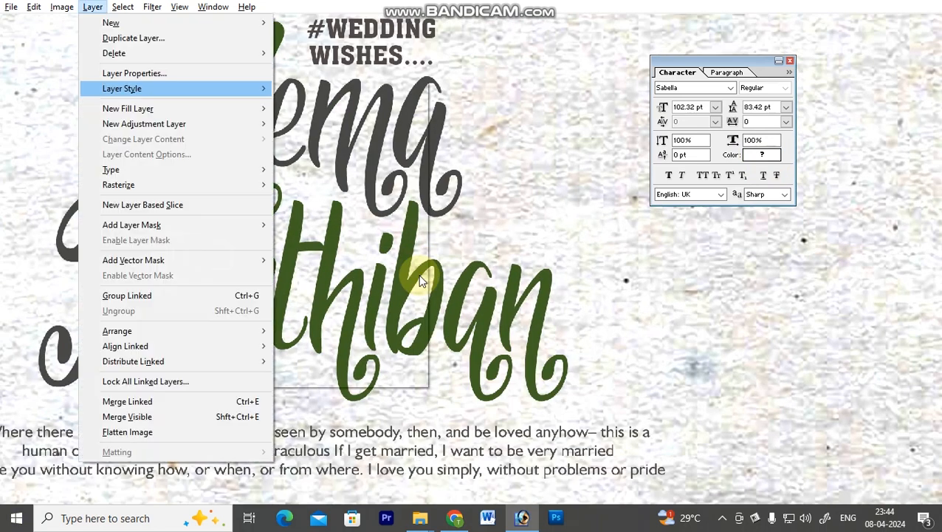
key("alt+l")
key("y")
key("d")
left_click_drag(296, 271, 307, 245)
left_click_drag(310, 143, 769, 86)
left_click_drag(799, 145, 762, 147)
left_click_drag(766, 186, 760, 188)
key("Return")
- Copy the lower name's shadow style onto the upper name and recolor the 05 date numerals dark green
key("alt+l")
key("y")
key("c")
right_click(434, 124)
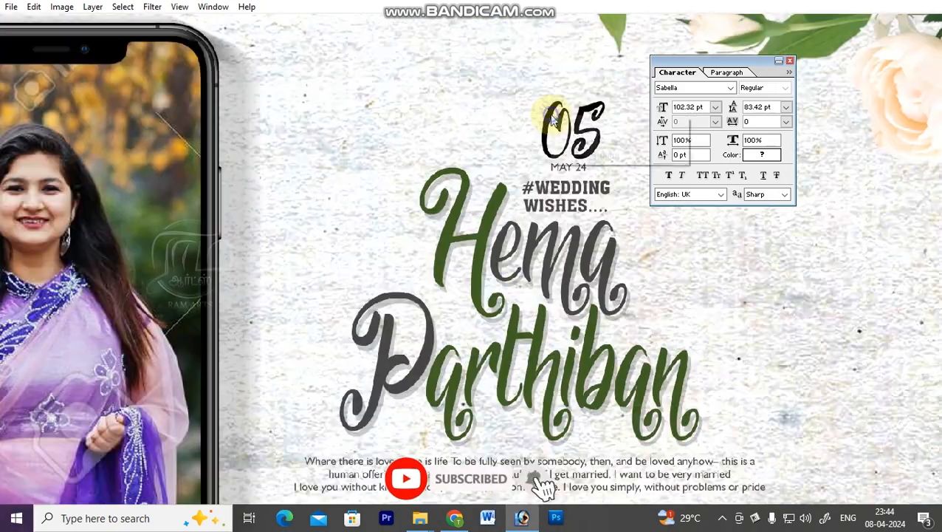
left_click(565, 127)
key("alt+l")
key("y")
key("c")
- Add a Satin effect to the upper name with 50% opacity, 19° angle, 21 px distance, 14 px size and a dark green color
left_click(822, 129)
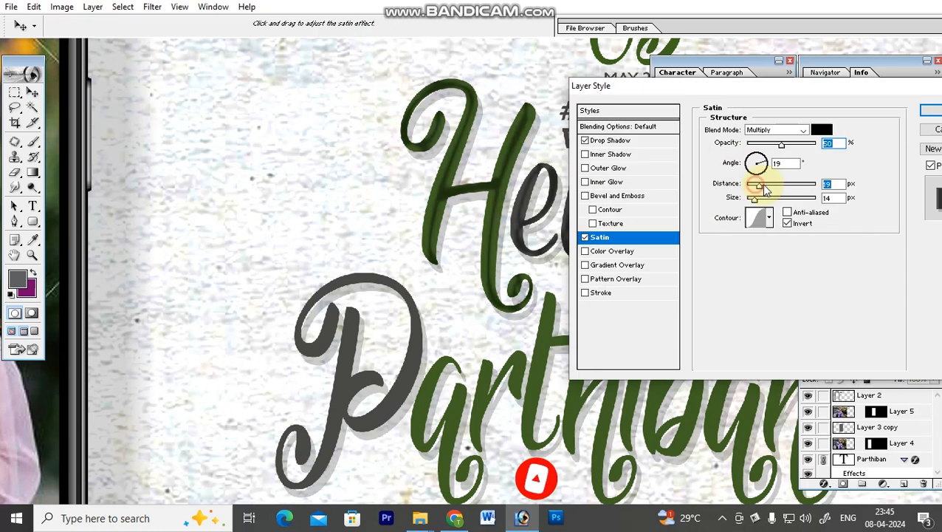
left_click(803, 130)
left_click(850, 231)
left_click(822, 129)
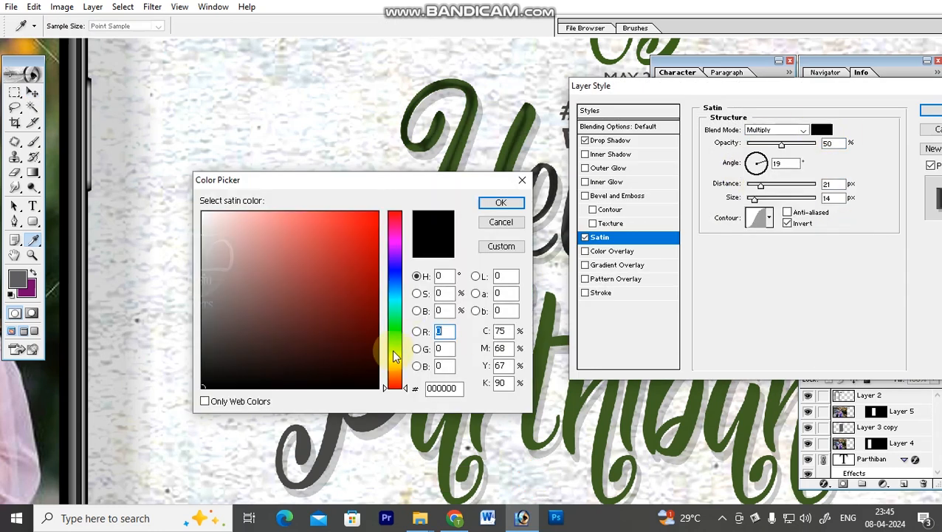
left_click(396, 343)
left_click_drag(322, 255, 481, 74)
left_click(395, 334)
left_click(365, 310)
left_click(362, 332)
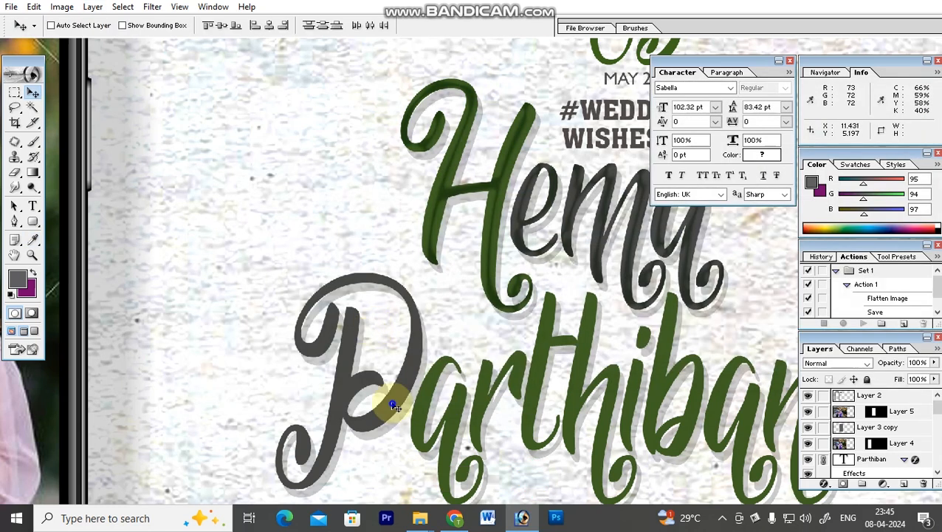
- Apply the upper name's satin style to the lower name, keeping the text in its position
left_click(435, 395, "ctrl")
key("ctrl+minus")
key("ctrl+minus")
key("ctrl+minus")
key("ctrl+minus")
key("ctrl+minus")
key("ctrl+minus")
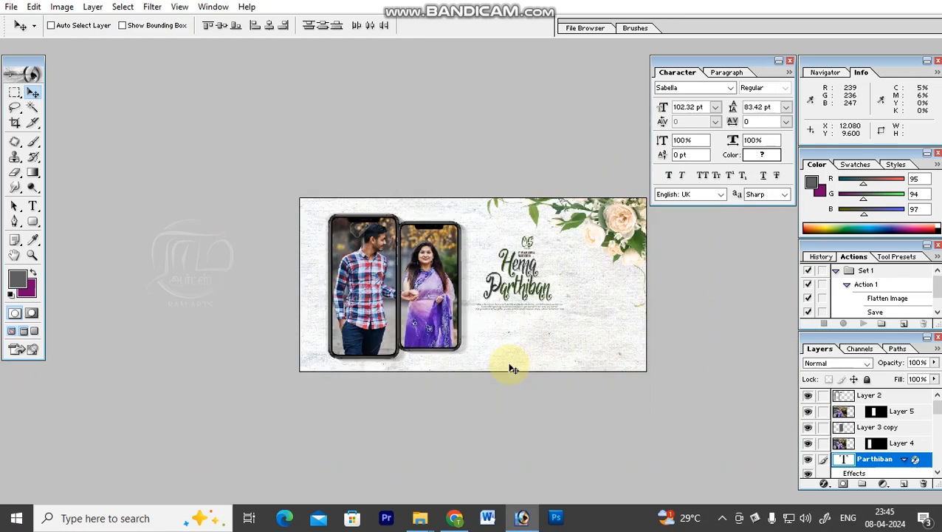
key("ctrl+plus")
key("ctrl+plus")
left_click_drag(568, 290, 587, 287)
key("ctrl+z")
- Draw a rounded square below the title text, fill it dark green on a new layer and deselect
key("ctrl+space")
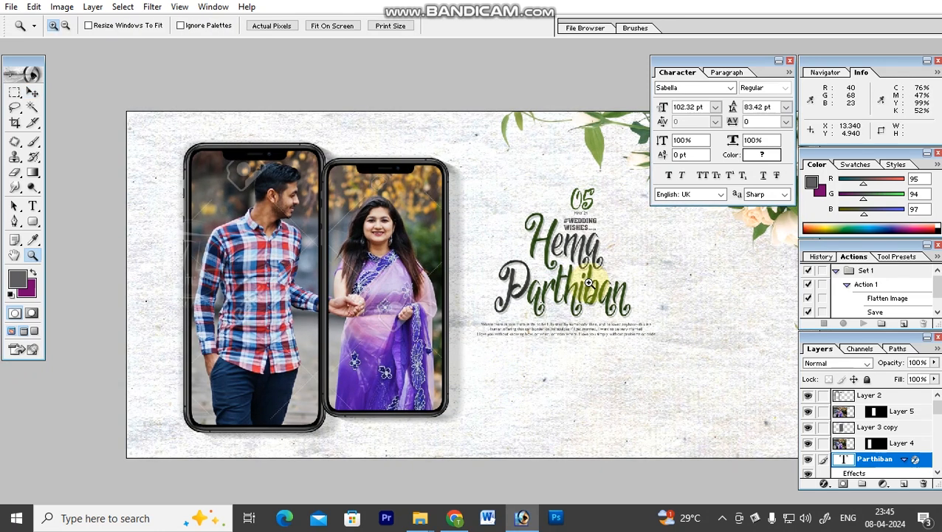
key("Tab")
key("f")
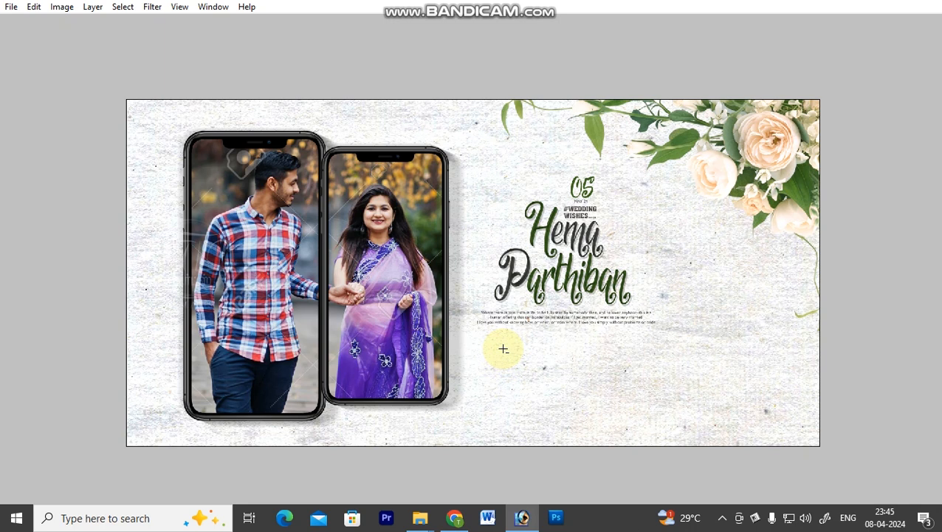
left_click_drag(498, 337, 582, 419)
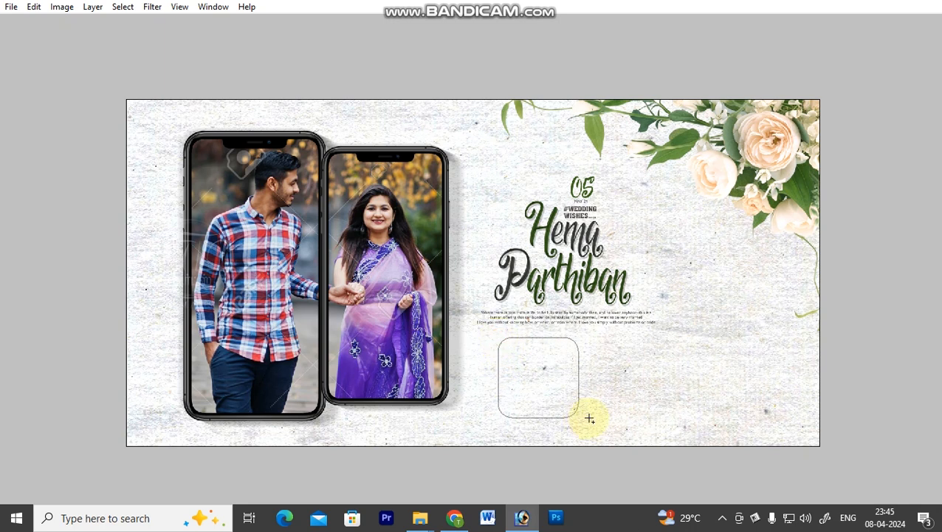
key("ctrl+Return")
key("ctrl+shift+n")
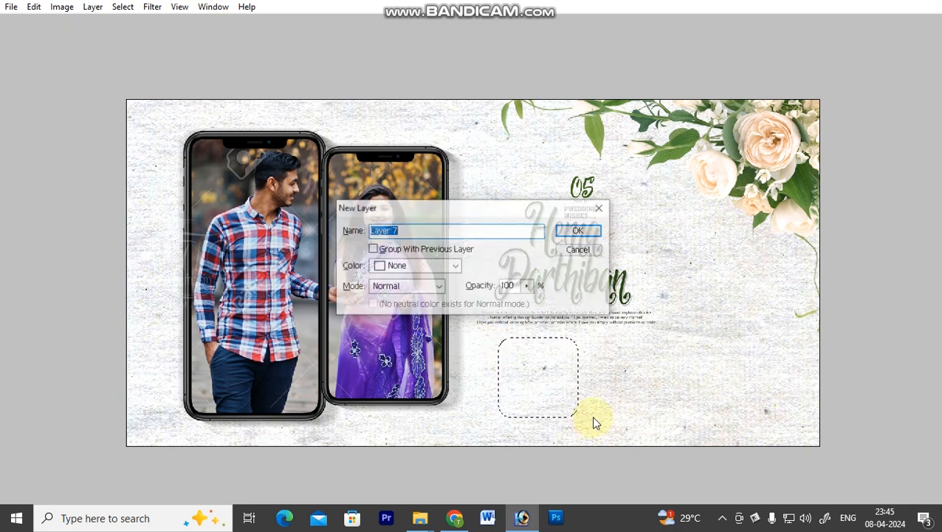
key("Return")
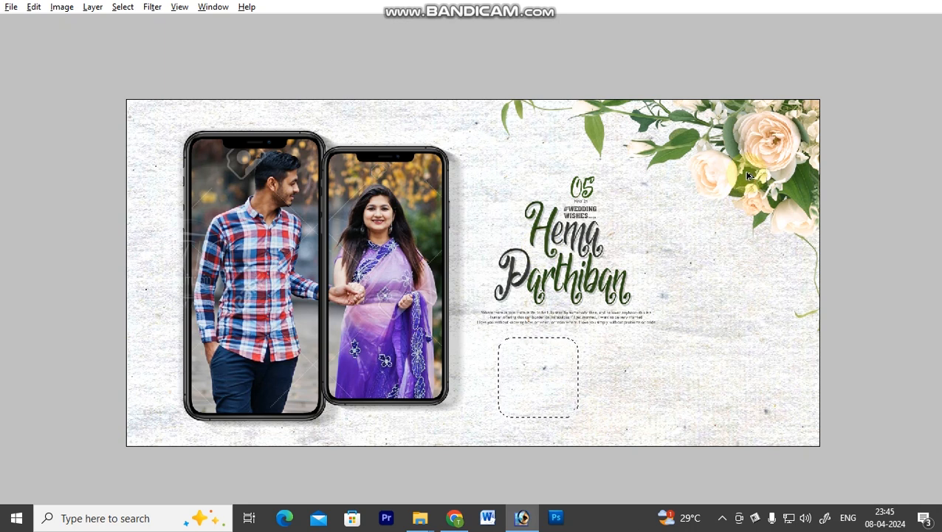
key("alt+BackSpace")
key("ctrl+d")
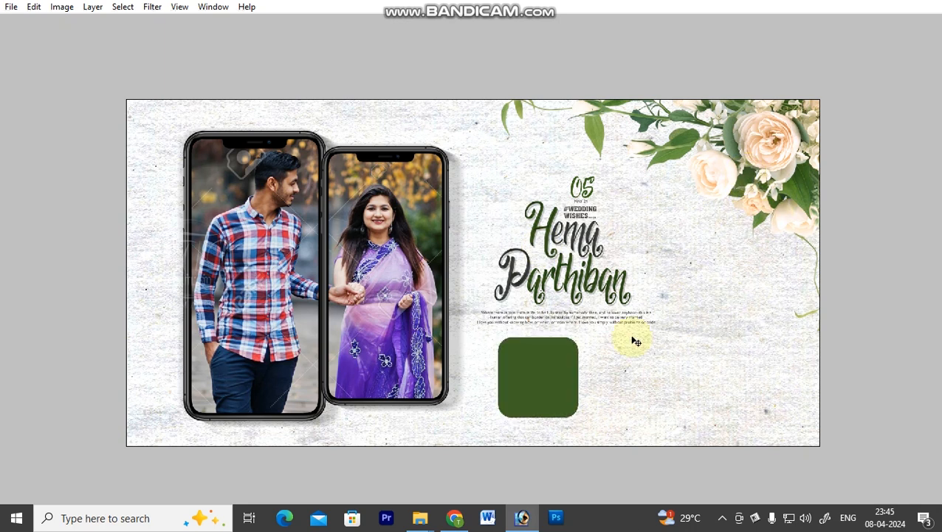
- Duplicate the green rounded square beside the original and nudge the copy to leave a narrow gap
left_click_drag(505, 365, 607, 368)
key("shift+Left")
key("shift+Left")
key("shift+Right")
key("shift+Right")
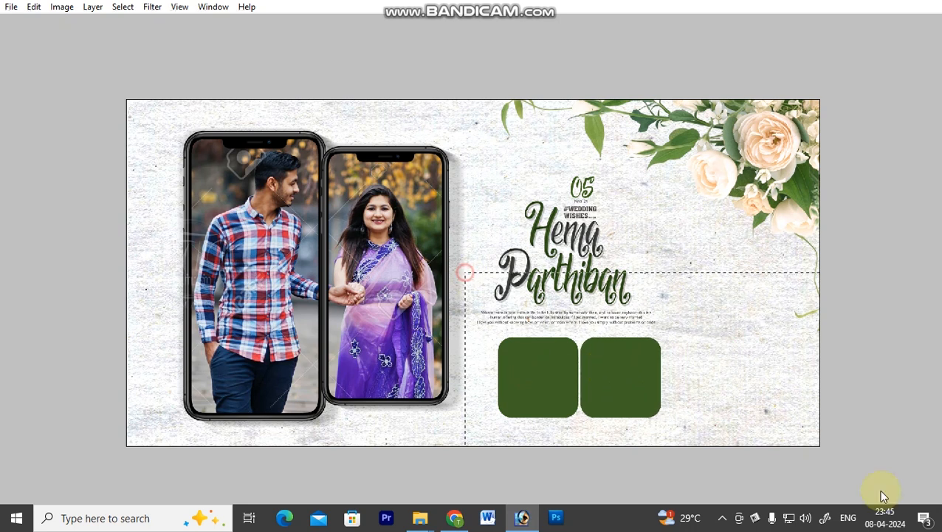
- Add two more copies to form a row of four squares and scale the row down to fit inside the layout
left_click(610, 358, "ctrl")
left_click(610, 358, "ctrl")
left_click(610, 358, "ctrl")
left_click_drag(641, 373, 599, 366)
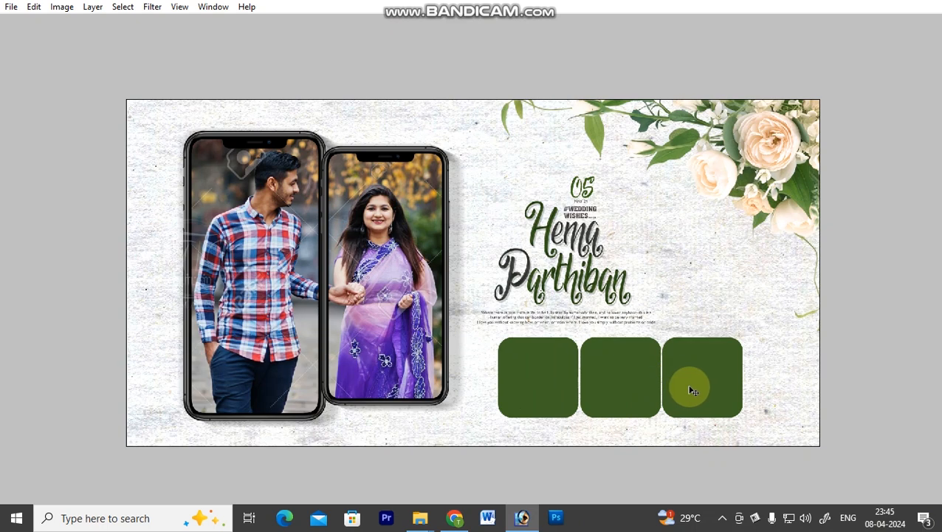
left_click_drag(689, 385, 770, 388)
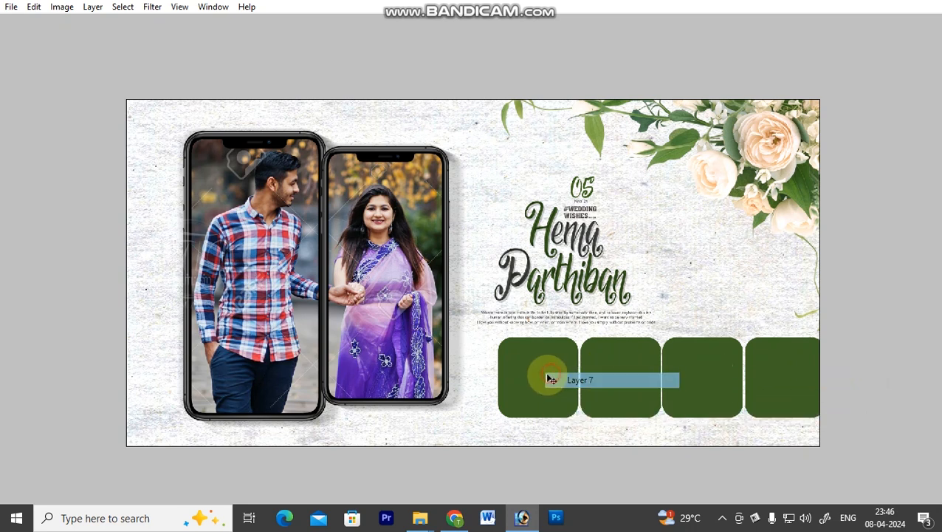
key("Tab")
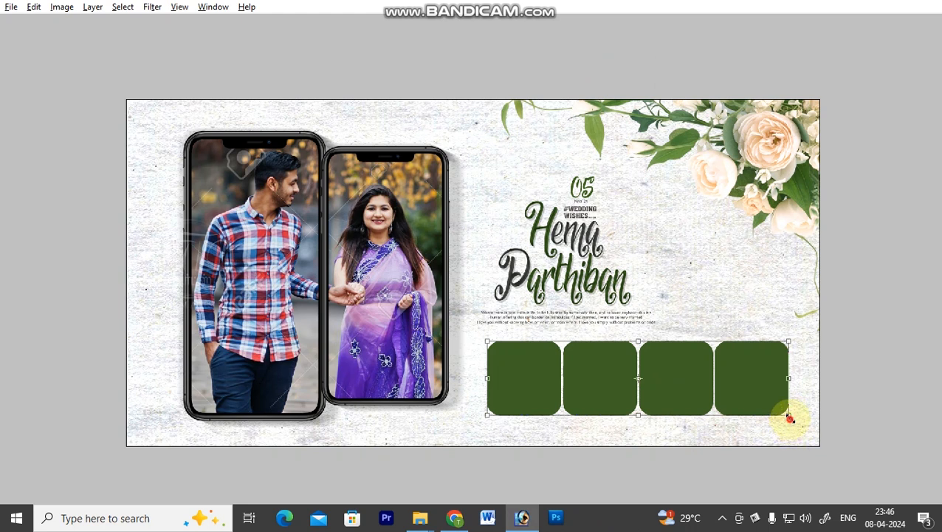
double_click(667, 374)
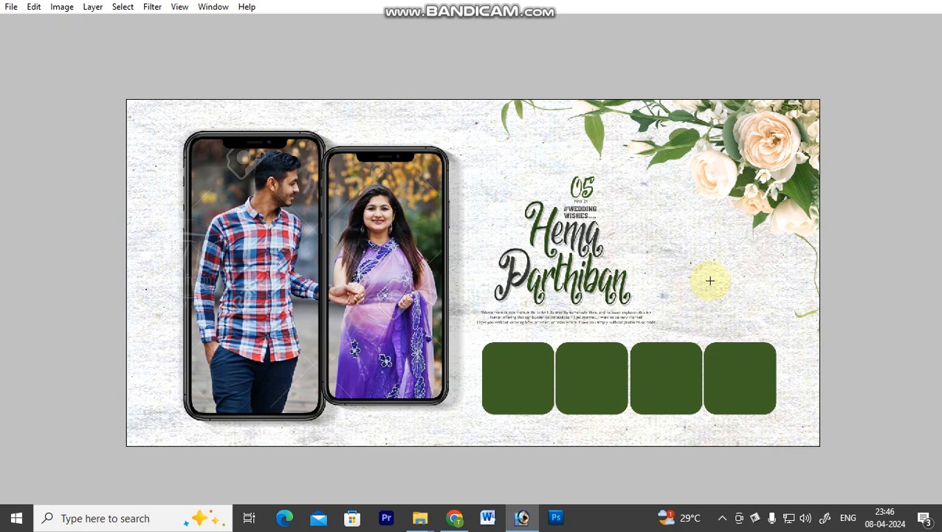
- Draw a circular selection about 3.04 wide between the title and the roses and add a new layer
mouse_move(766, 325)
left_mouse_down()
mouse_move(754, 318)
mouse_move(761, 333)
left_mouse_up()
key("ctrl+shift+n")
key("Return")
key("Tab")
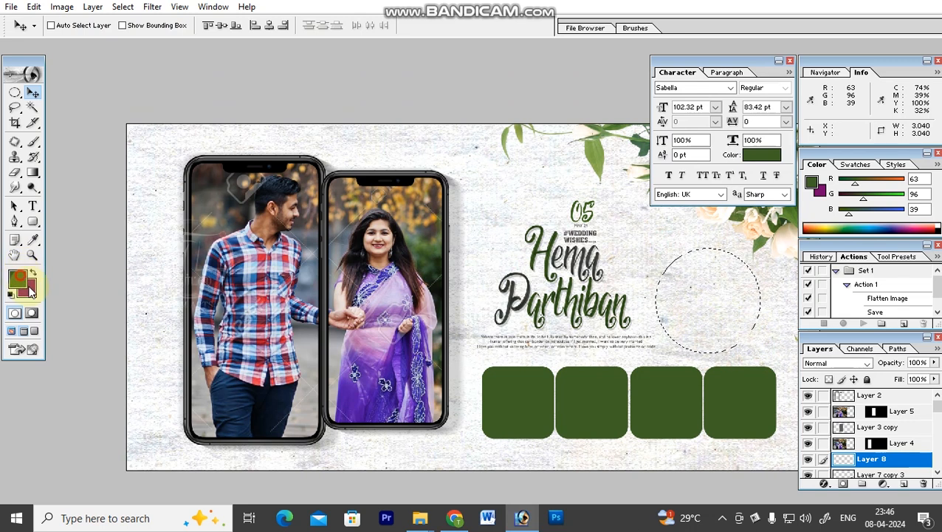
- Fill the circular selection with a medium gray foreground color and deselect
left_click(17, 279)
left_click(204, 301)
key("Return")
key("v")
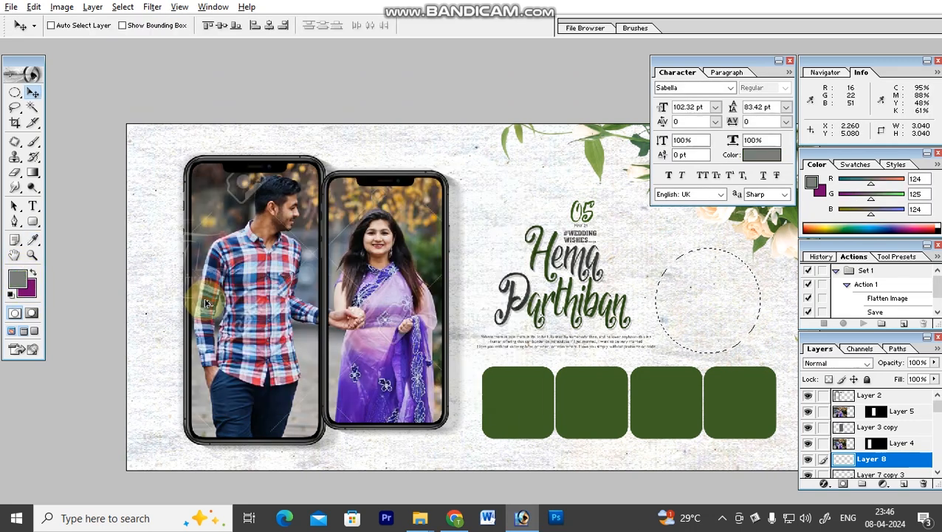
key("alt+BackSpace")
key("Tab")
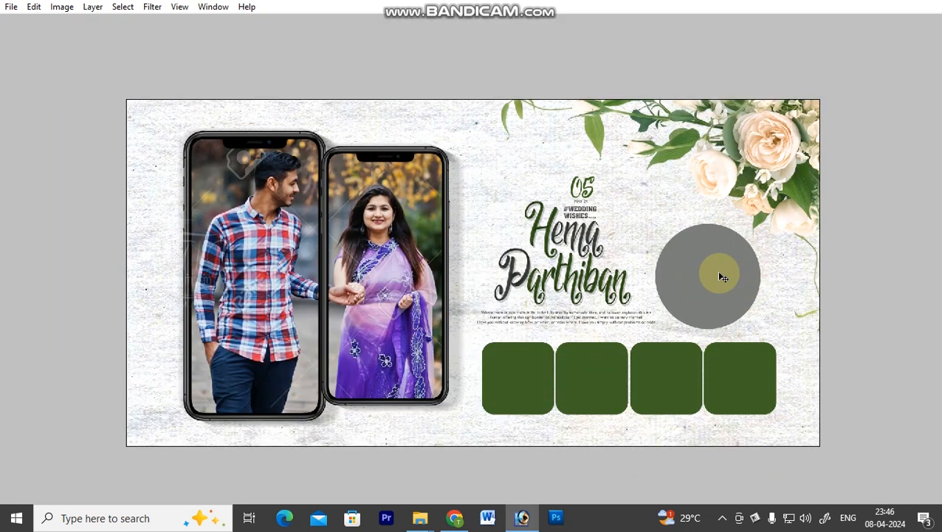
key("ctrl+d")
- Select the gray circle's layer and enlarge the circle slightly around its center
left_click_drag(463, 176, 683, 429)
scroll(510, 240, "up", 1)
right_click(750, 242)
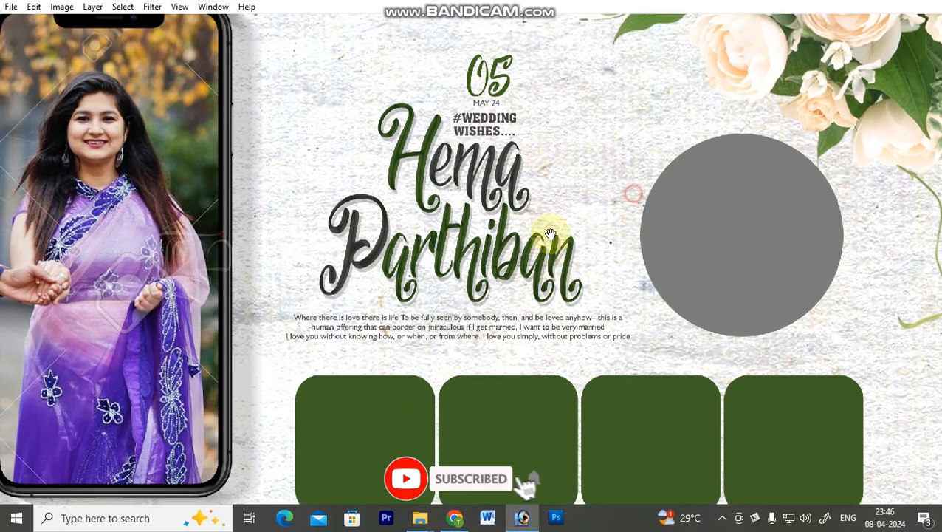
left_click(761, 251)
key("alt+s")
key("o")
key("Return")
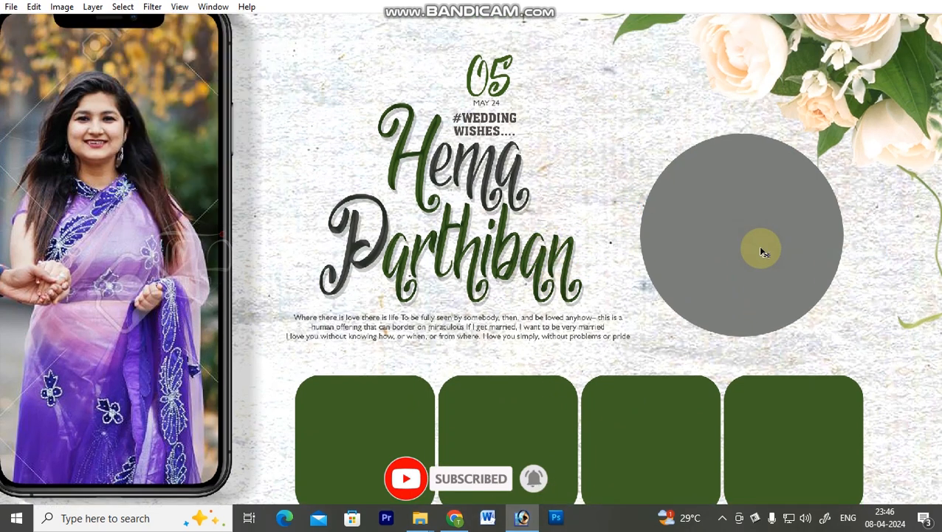
right_click(763, 252)
left_click(784, 254)
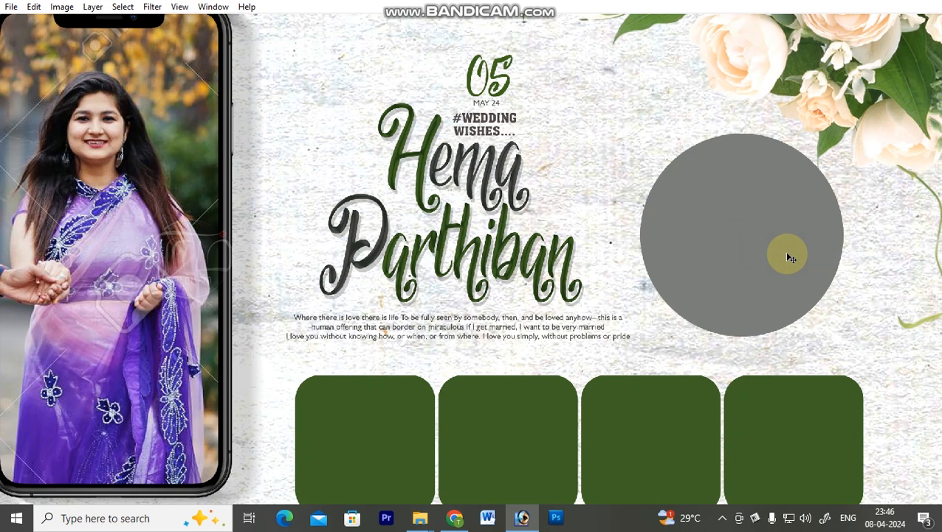
key("ctrl+t")
left_click_drag(842, 336, 854, 345)
key("Return")
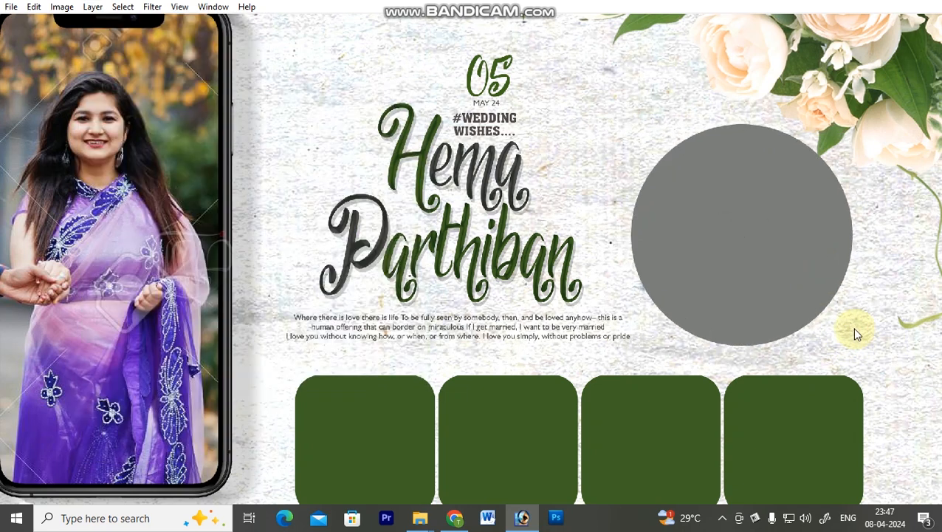
- Apply a dark green color overlay sampled from the rose leaves to the enlarged circle
key("alt+l")
key("y")
key("v")
left_click(821, 130)
left_click(924, 60)
key("Return")
key("Return")
- Select the gray circle, shift it with its green ring slightly down and left, and scale both down a little
right_click(695, 235)
left_click(715, 243)
left_click_drag(756, 245, 745, 262)
key("ctrl+t")
left_click_drag(847, 161, 839, 170)
key("Return")
key("ctrl+0")
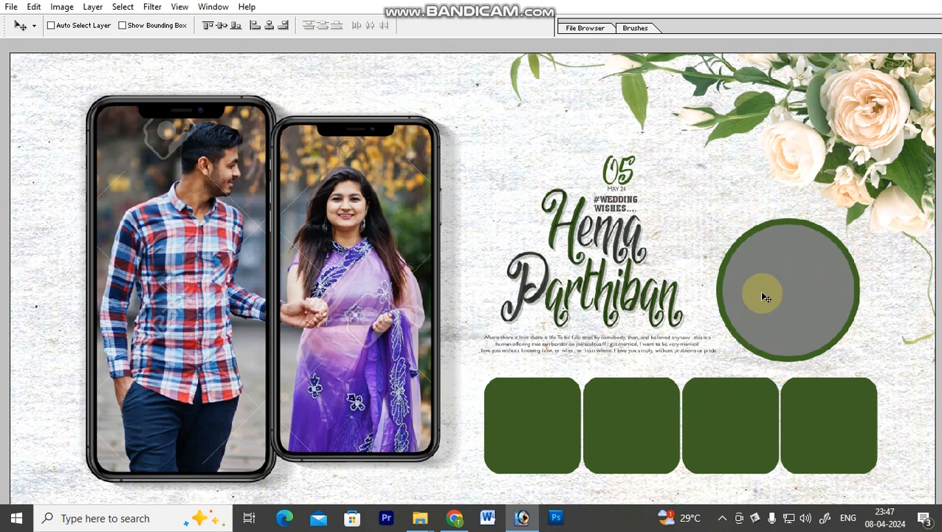
- Open the dry-brush-stroke image from the background tips 3 folder
key("ctrl+minus")
key("ctrl+plus")
key("ctrl+minus")
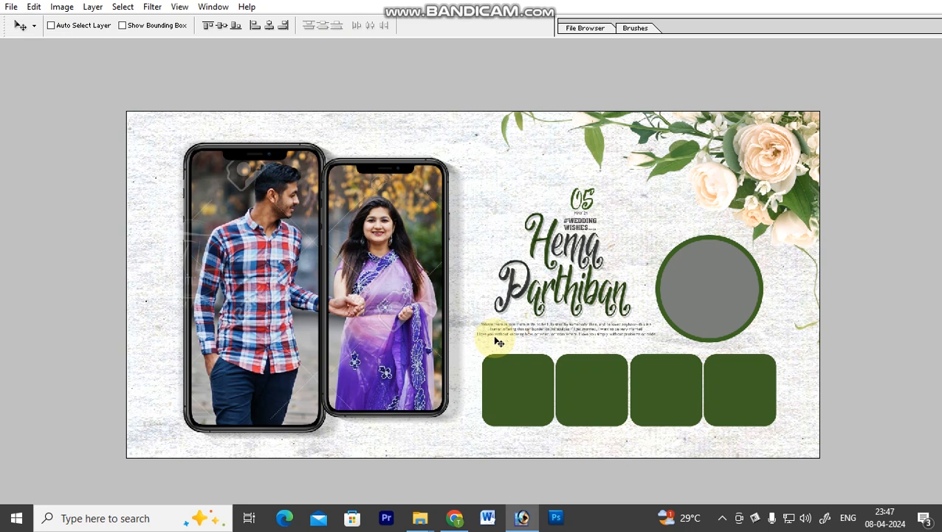
key("ctrl+Tab")
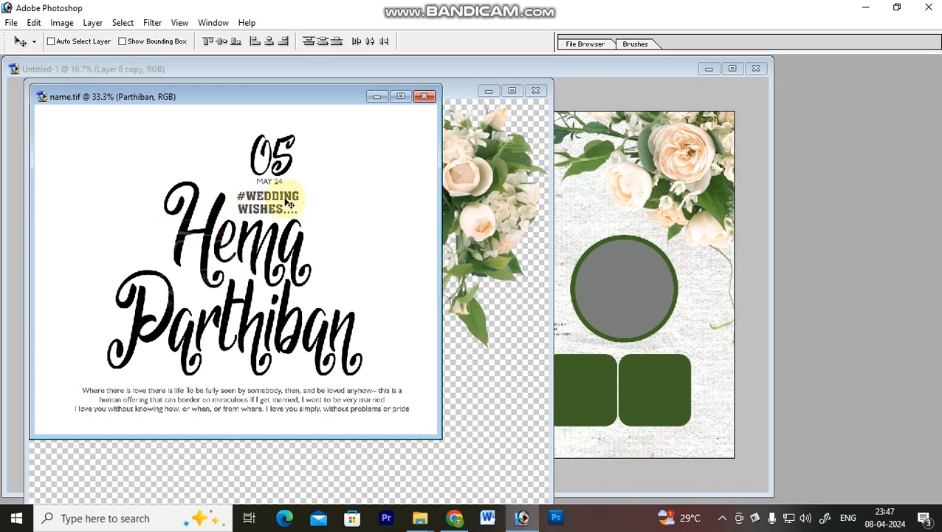
key("ctrl+o")
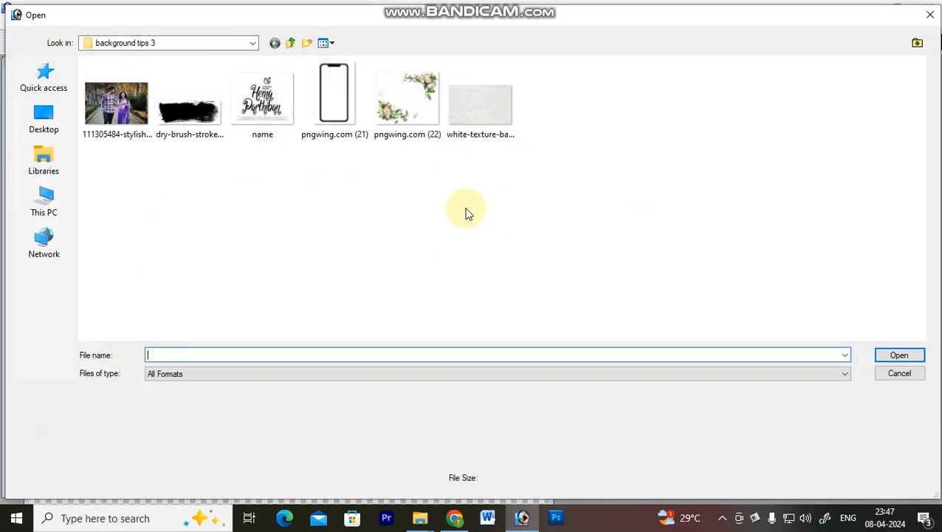
left_click(192, 117)
double_click(192, 116)
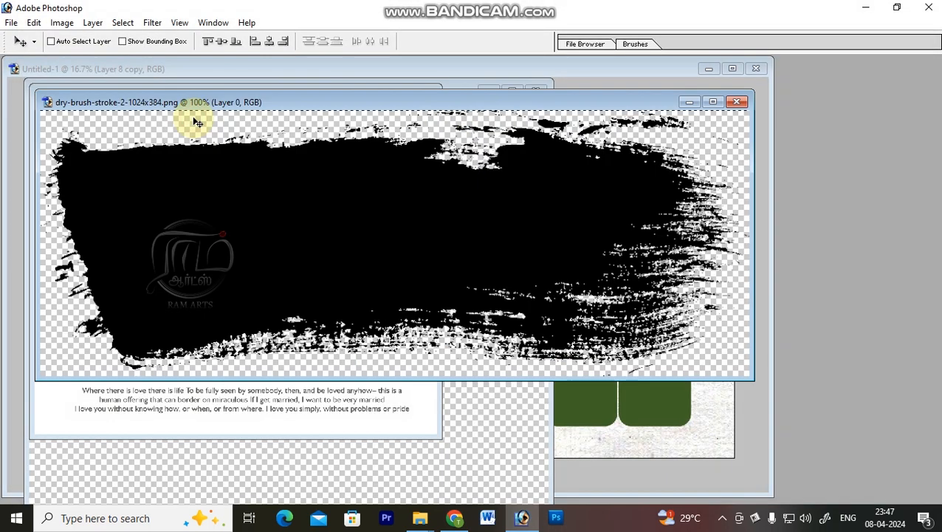
- Close the brush stroke image without saving and paste the copied stroke into the wedding layout
key("ctrl+w")
key("n")
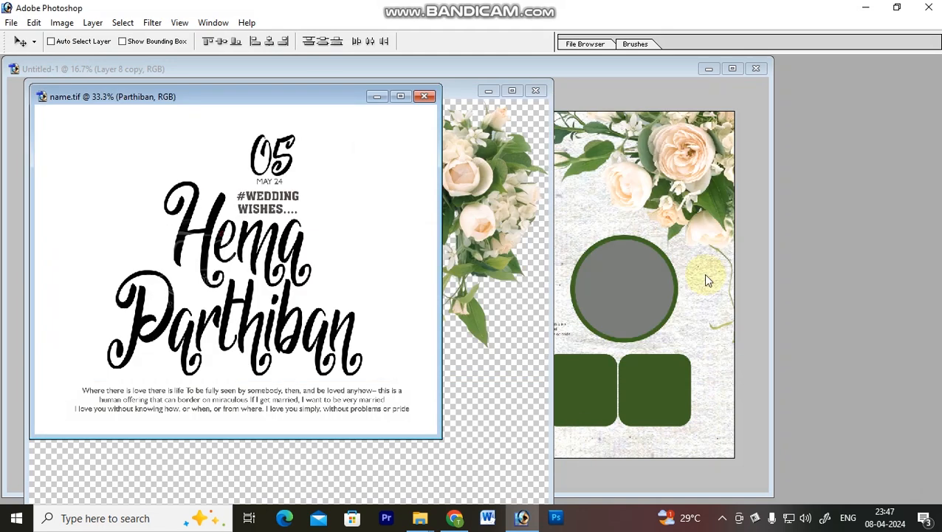
left_click(703, 273)
key("f")
key("ctrl+v")
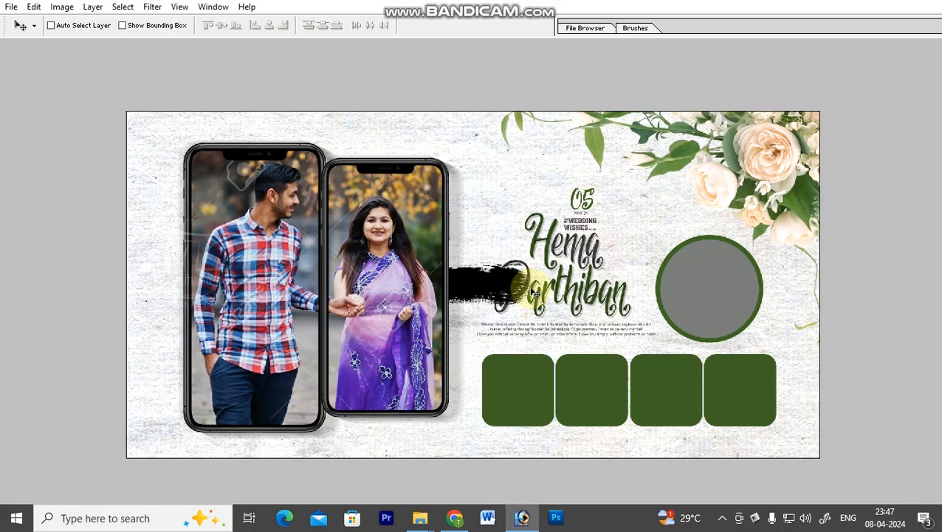
- Enlarge and tilt the brush stroke behind the two phones so its ends extend past both sides
key("ctrl+t")
left_click_drag(534, 307, 681, 378)
mouse_move(579, 324)
left_mouse_down()
mouse_move(511, 303)
mouse_move(421, 293)
mouse_move(401, 301)
left_mouse_up()
left_click_drag(596, 400, 601, 337)
left_click_drag(517, 298, 533, 301)
left_click_drag(254, 237, 240, 256)
key("Return")
- Apply a color overlay to the brush stroke using the dark green 3F6027 sampled from the square placeholders
key("alt+l")
key("y")
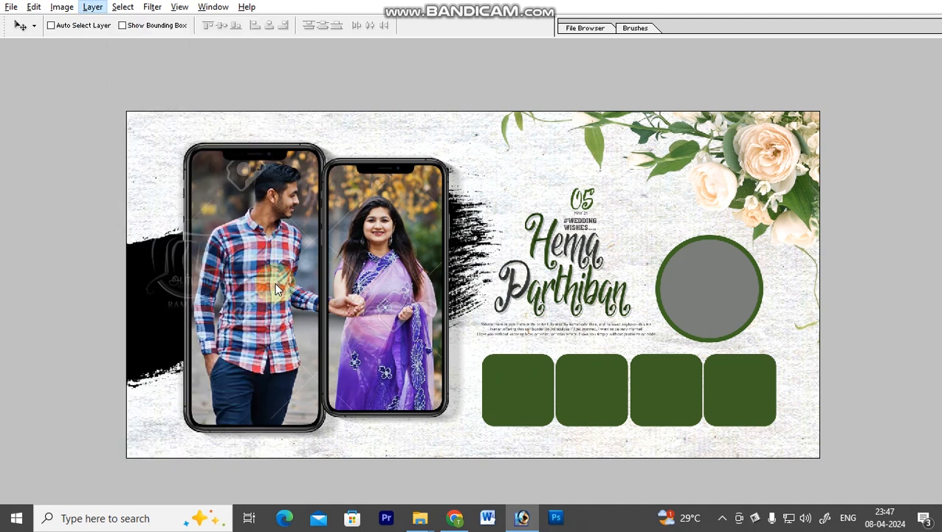
key("v")
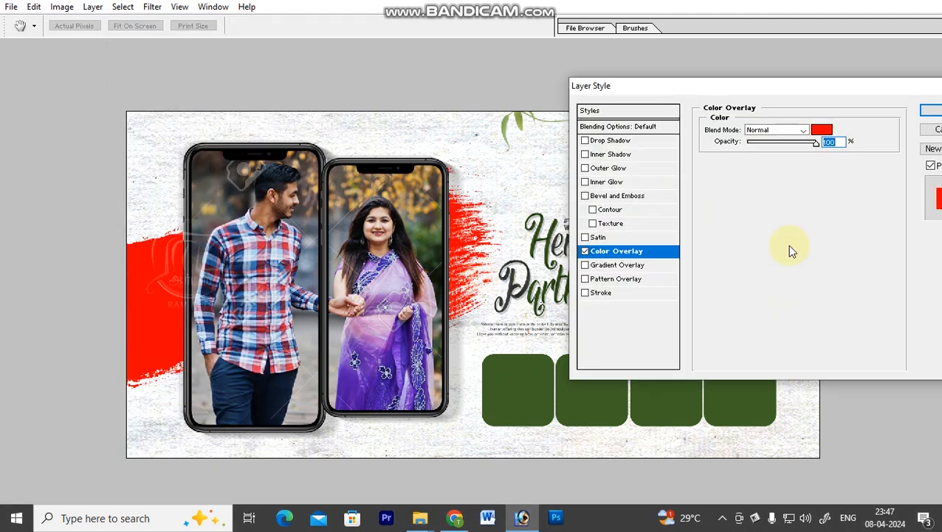
left_click(821, 130)
left_click(585, 379)
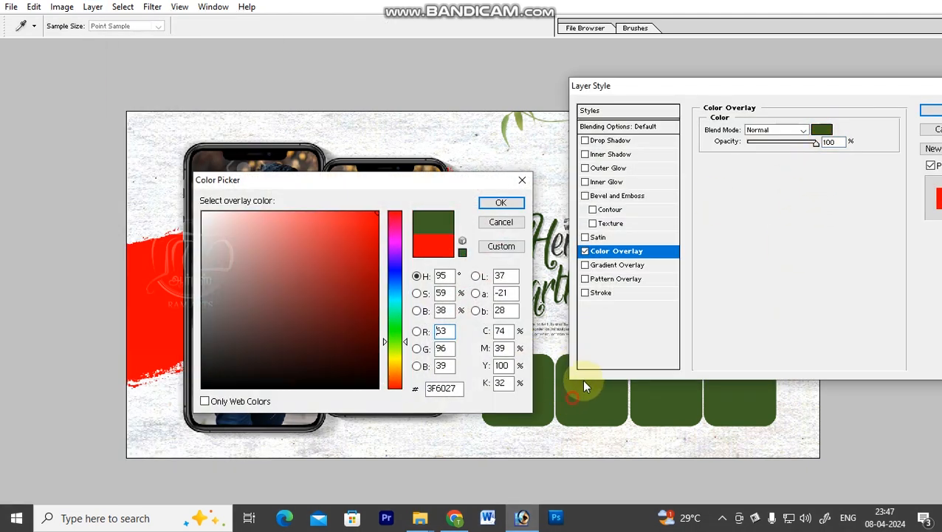
key("Return")
key("Return")
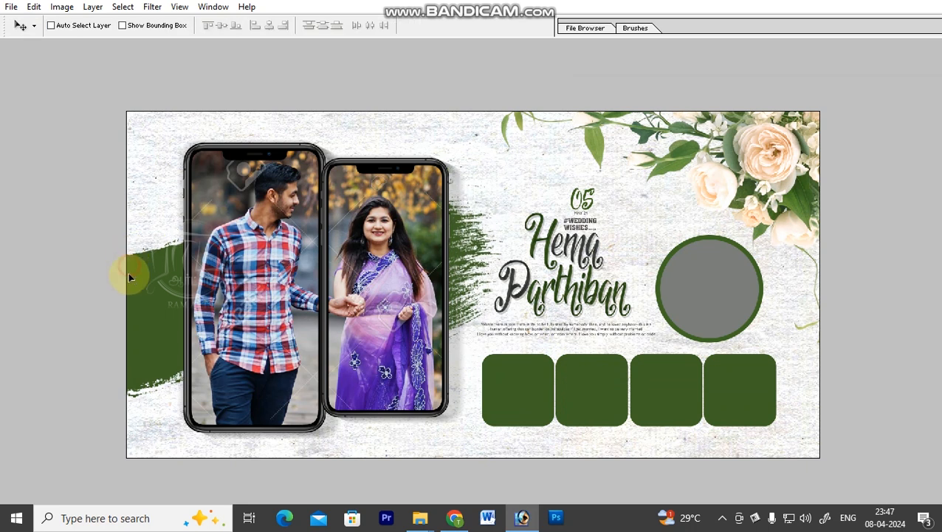
- Preview the whole layout in full-screen mode, fitted to the screen
key("z")
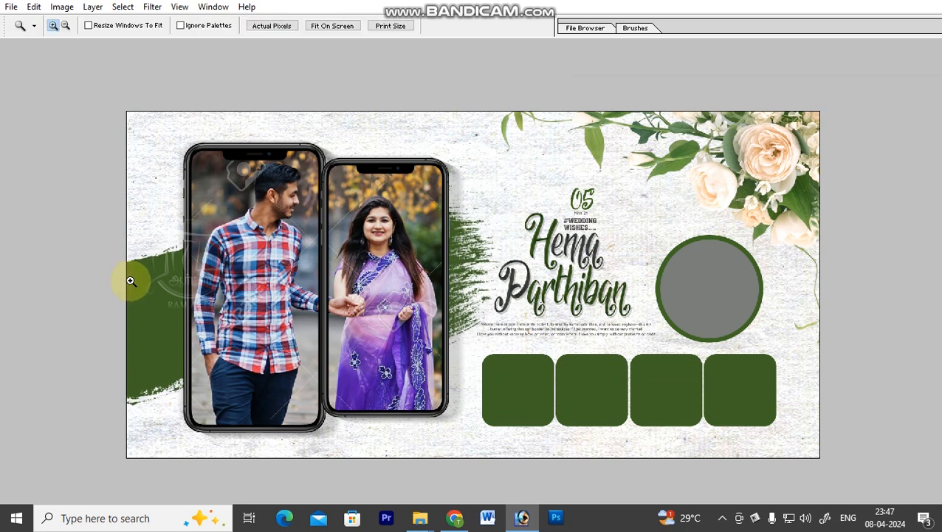
key("Tab")
key("Tab")
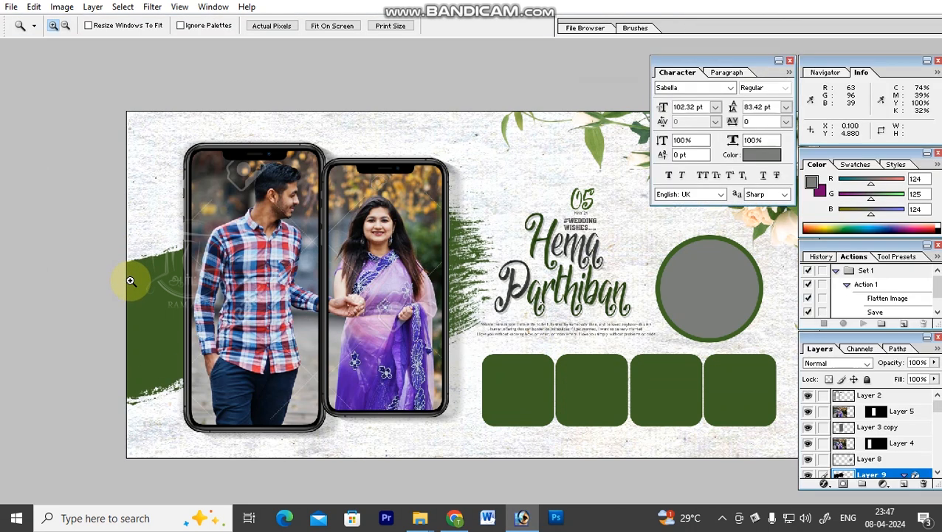
key("f")
key("ctrl+0")
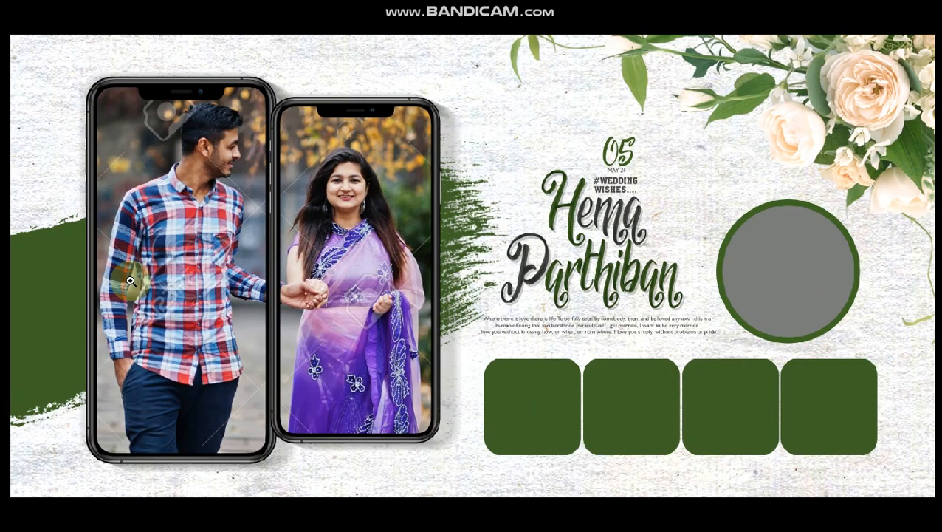